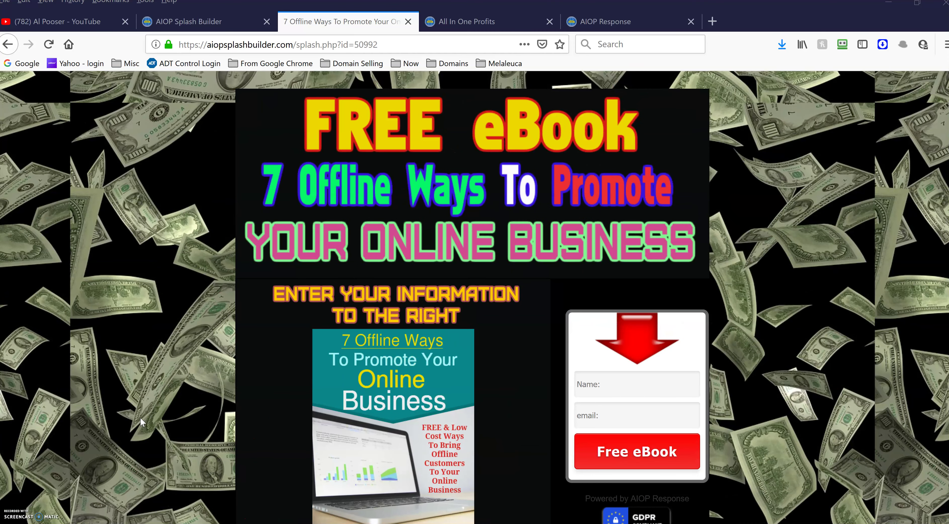
Look over the finished free eBook page, and create a splash page named "squeezebui" in AIOP Splash Builder.
{"action": "left_click", "coordinate": [162, 412]}
{"action": "scroll", "coordinate": [162, 412], "scroll_direction": "down", "scroll_amount": 2}
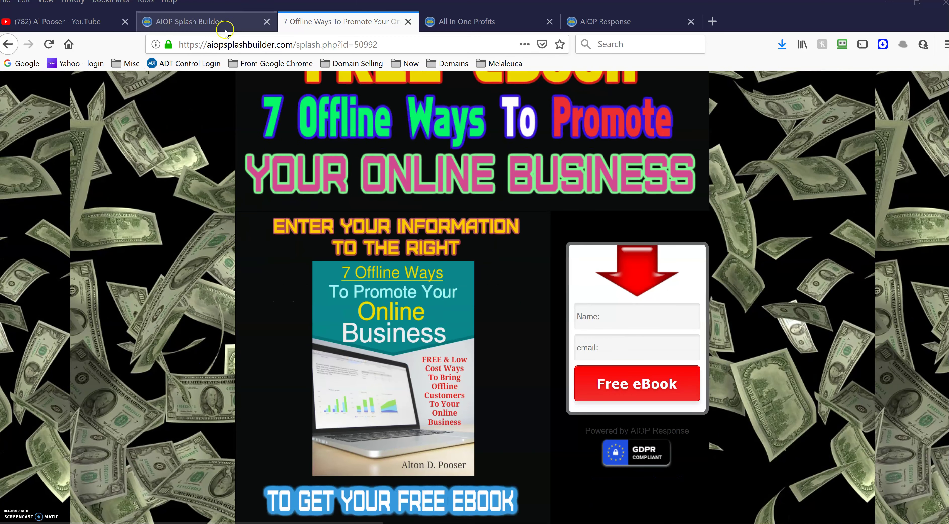
{"action": "left_click", "coordinate": [216, 23]}
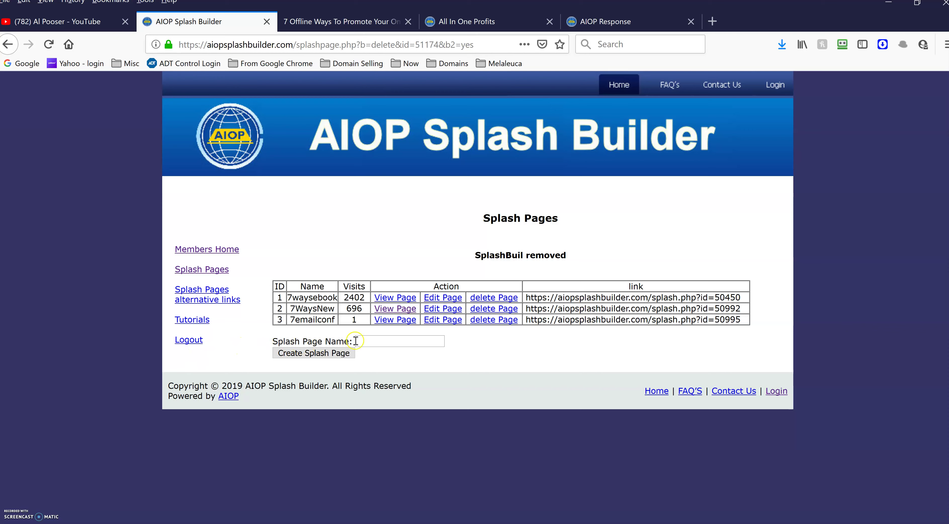
{"action": "left_click", "coordinate": [377, 343]}
{"action": "type", "text": "squeezebui"}
{"action": "left_click", "coordinate": [316, 353]}
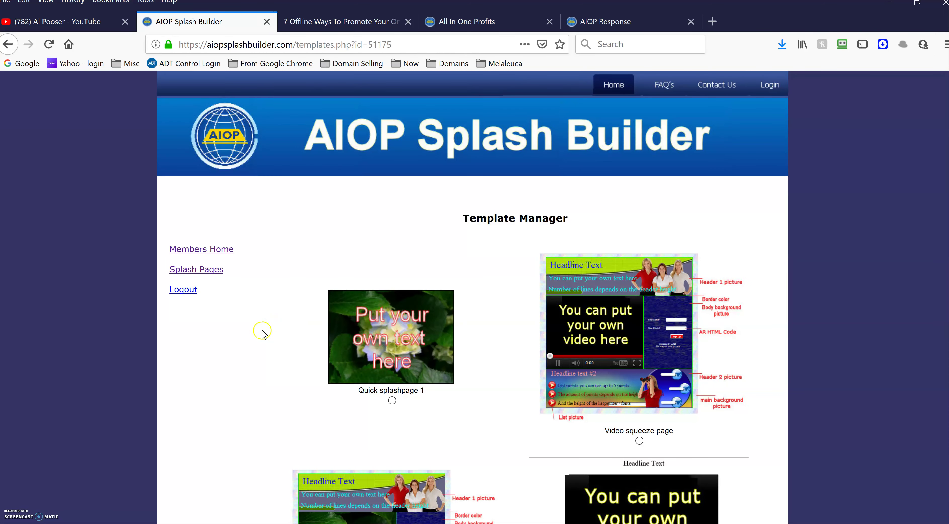
Review the layout of the existing "7 Offline Ways To Promote Your Online Business" page for comparison with the templates.
{"action": "scroll", "coordinate": [261, 302], "scroll_direction": "down", "scroll_amount": 3}
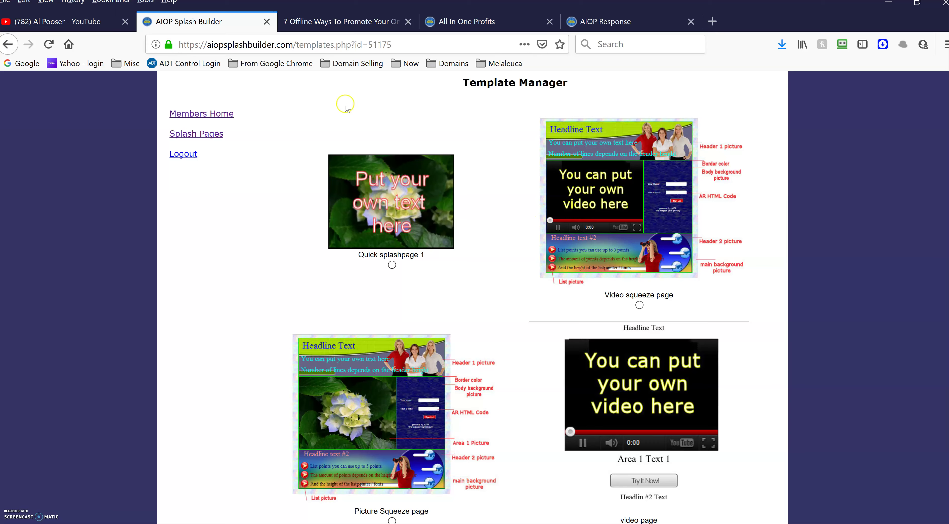
{"action": "left_click", "coordinate": [364, 23]}
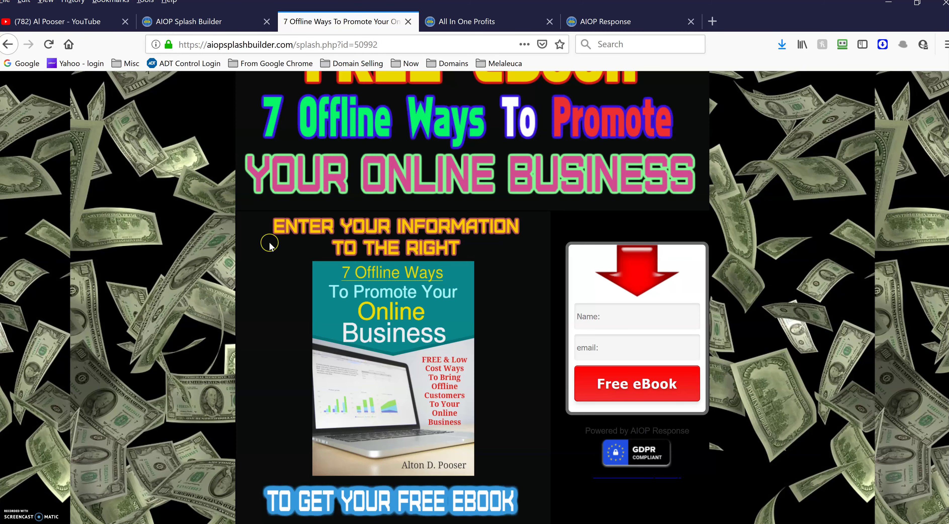
{"action": "scroll", "coordinate": [267, 239], "scroll_direction": "up", "scroll_amount": 2}
{"action": "scroll", "coordinate": [271, 247], "scroll_direction": "down", "scroll_amount": 5}
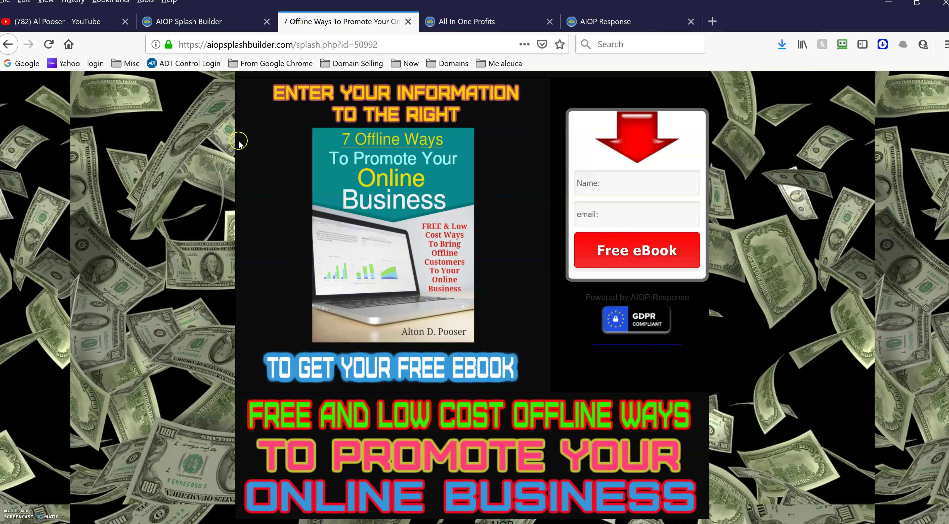
Apply the "Picture Squeeze page" template to the new splash page.
{"action": "left_click", "coordinate": [217, 21]}
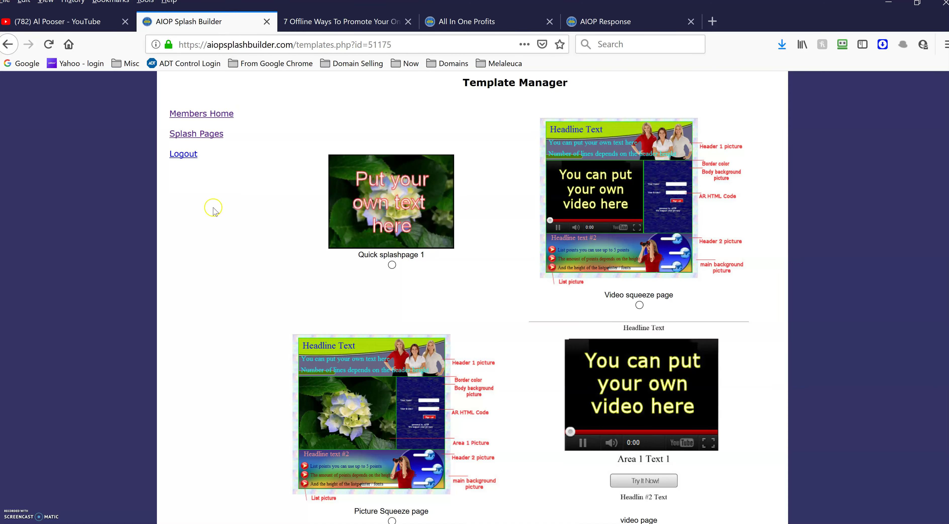
{"action": "scroll", "coordinate": [300, 326], "scroll_direction": "down", "scroll_amount": 2}
{"action": "scroll", "coordinate": [232, 326], "scroll_direction": "down", "scroll_amount": 6}
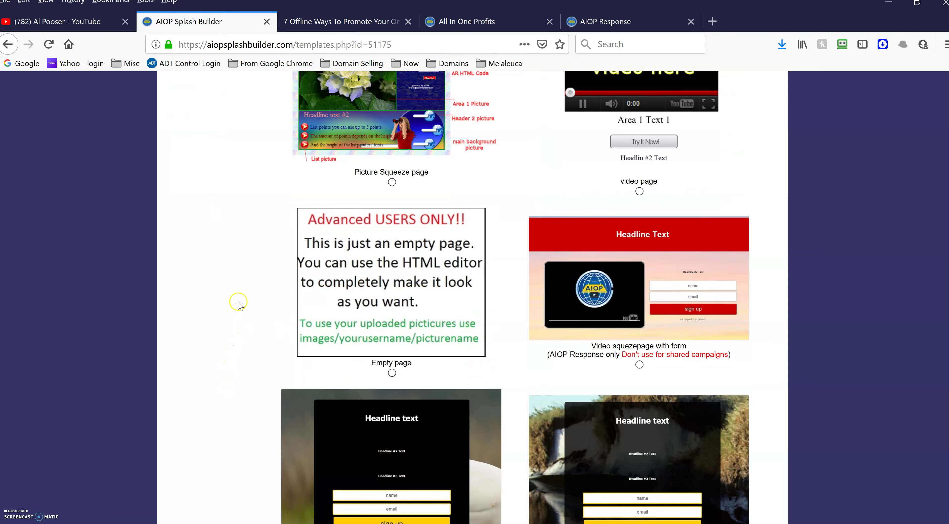
{"action": "scroll", "coordinate": [239, 302], "scroll_direction": "up", "scroll_amount": 3}
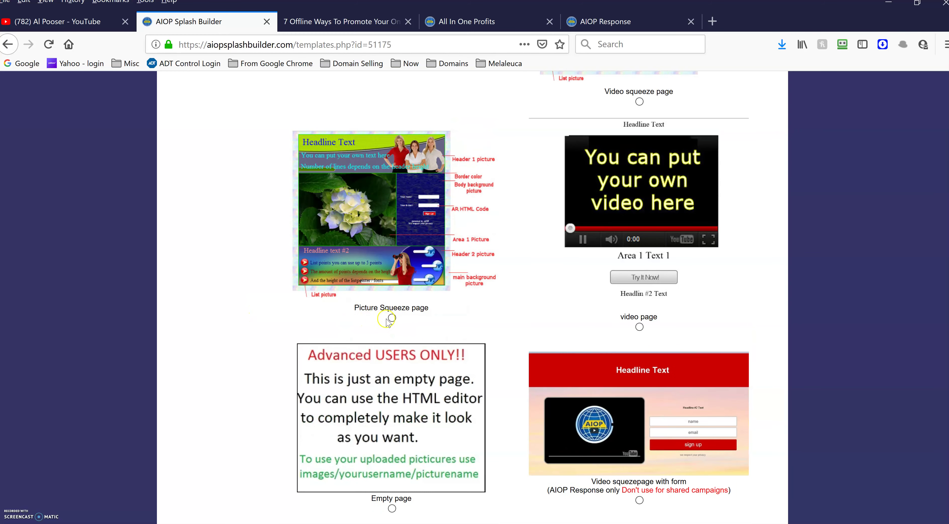
{"action": "left_click", "coordinate": [392, 318]}
{"action": "scroll", "coordinate": [265, 339], "scroll_direction": "down", "scroll_amount": 7}
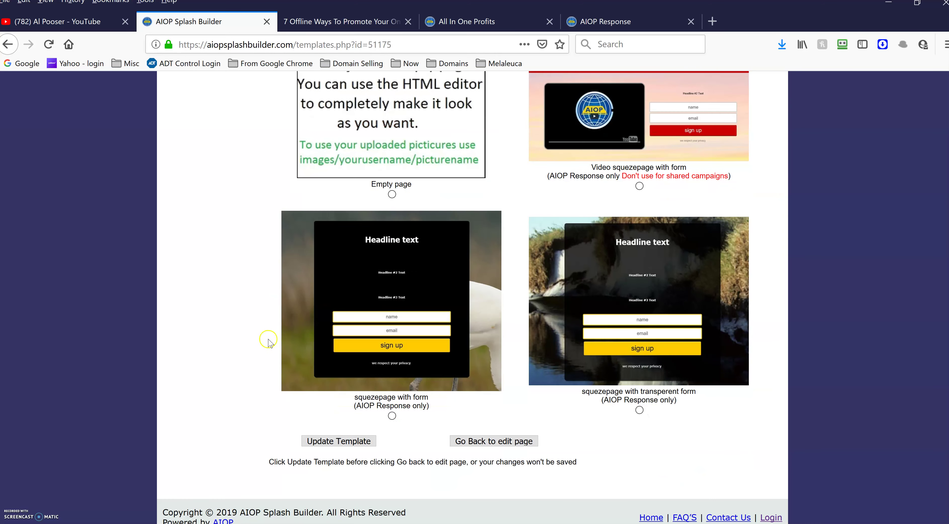
{"action": "left_click", "coordinate": [347, 442]}
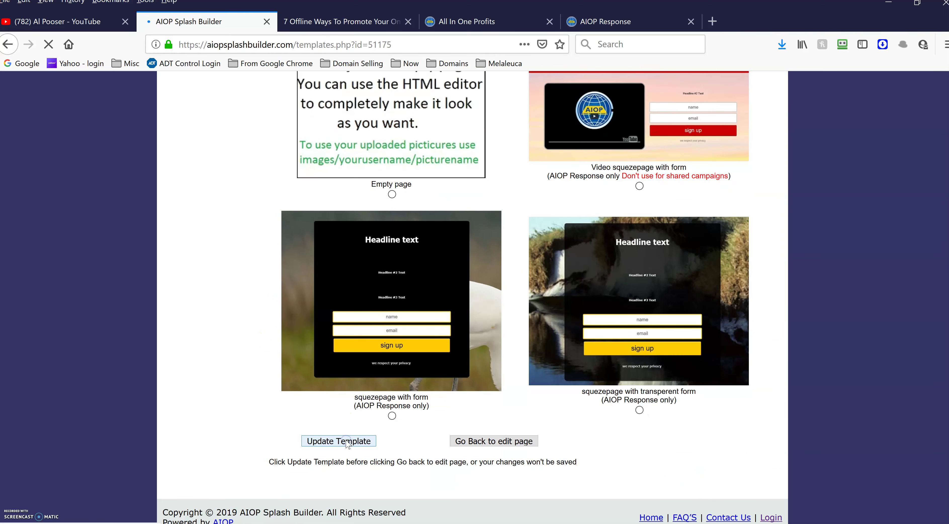
Return from the template manager to the splash page's edit page.
{"action": "scroll", "coordinate": [337, 339], "scroll_direction": "down", "scroll_amount": 4}
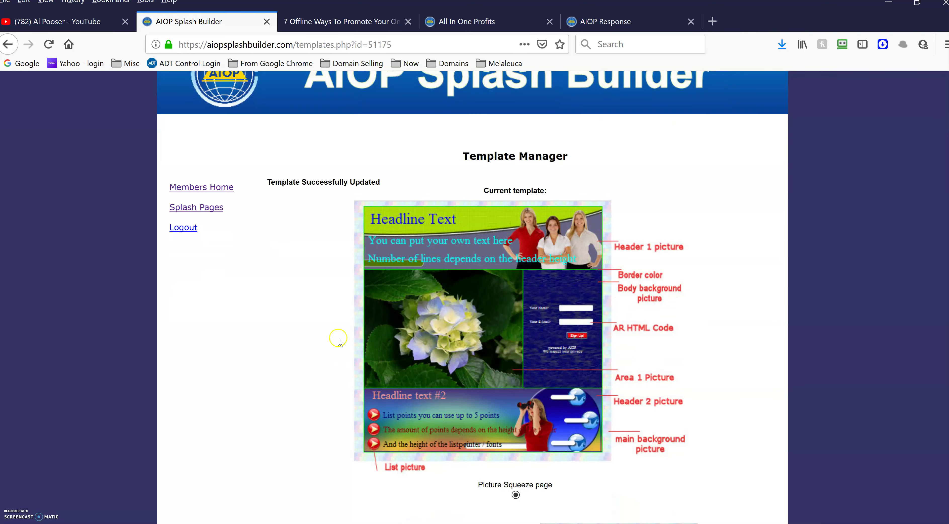
{"action": "scroll", "coordinate": [486, 272], "scroll_direction": "down", "scroll_amount": 1}
{"action": "scroll", "coordinate": [486, 272], "scroll_direction": "down", "scroll_amount": 15}
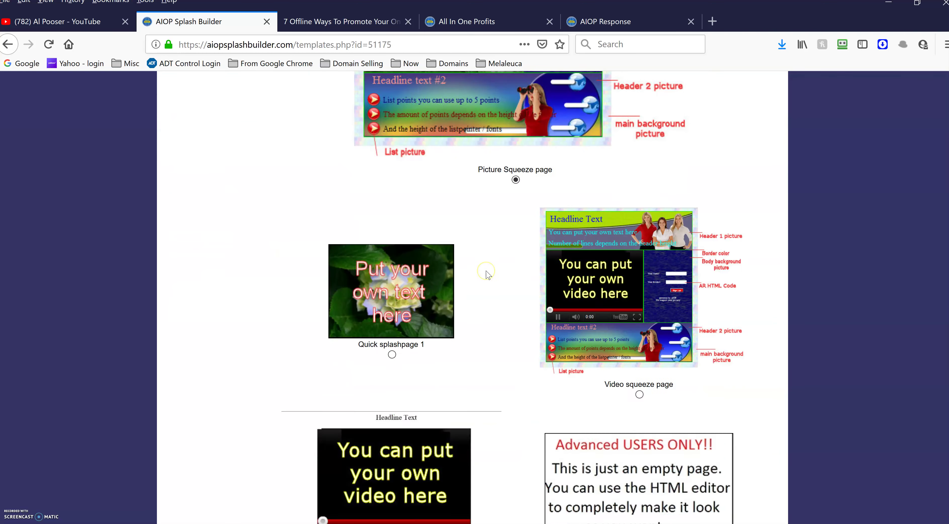
{"action": "left_click", "coordinate": [483, 444]}
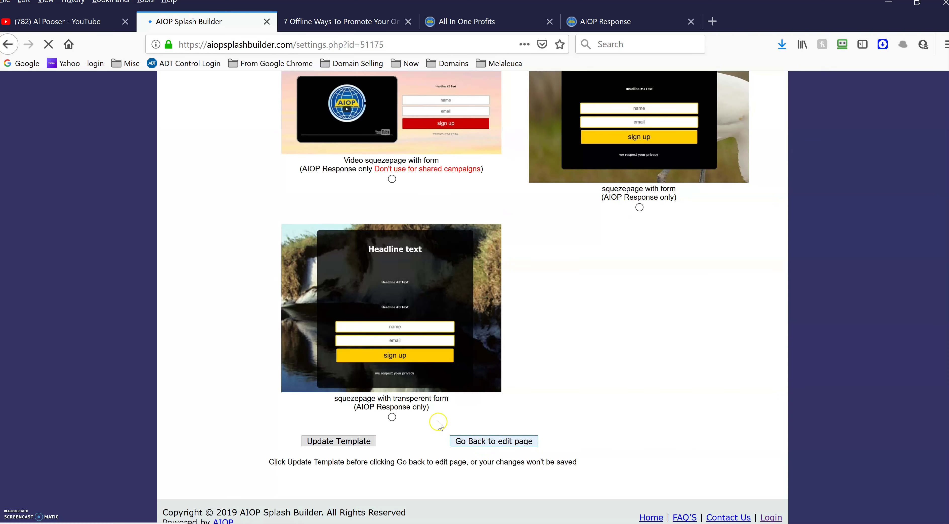
Set the meta title to "7 Offline Ways To Promote Your Online Business".
{"action": "scroll", "coordinate": [299, 361], "scroll_direction": "down", "scroll_amount": 2}
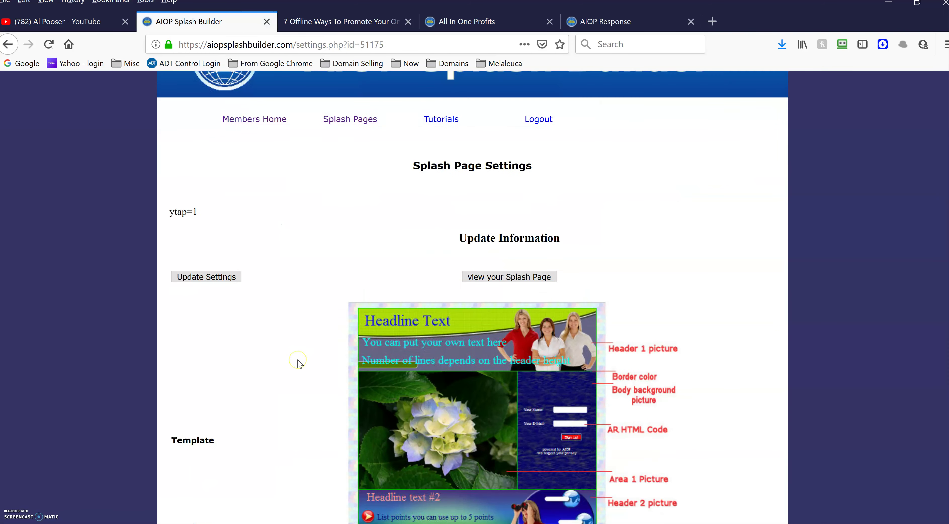
{"action": "scroll", "coordinate": [298, 362], "scroll_direction": "down", "scroll_amount": 8}
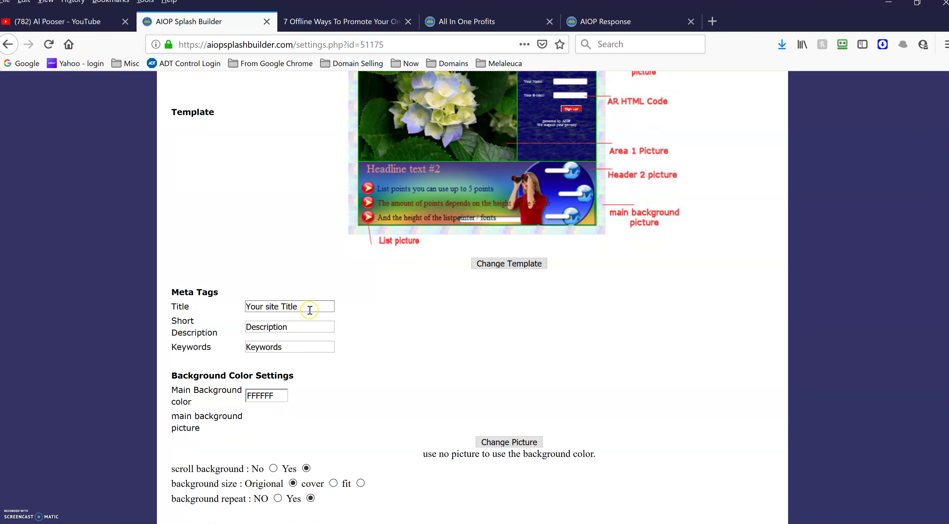
{"action": "left_click_drag", "start_coordinate": [293, 311], "coordinate": [231, 312]}
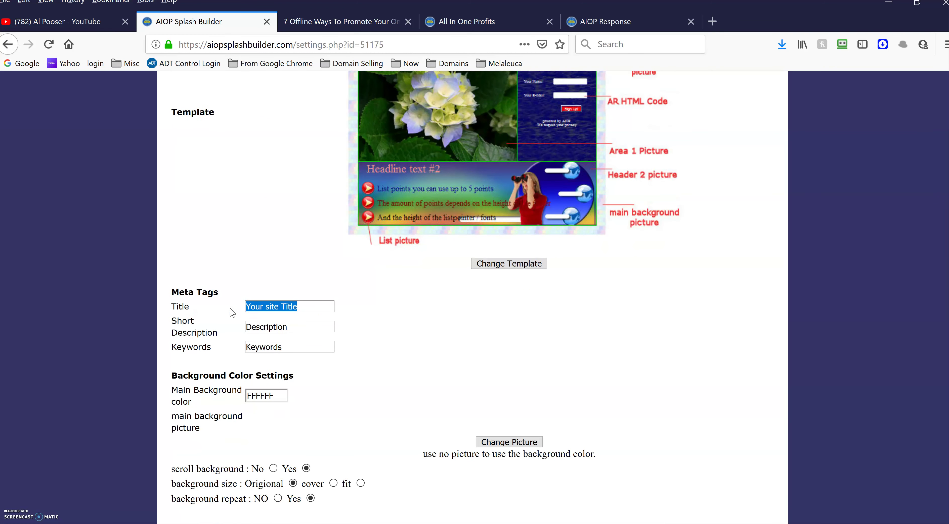
{"action": "type", "text": "&"}
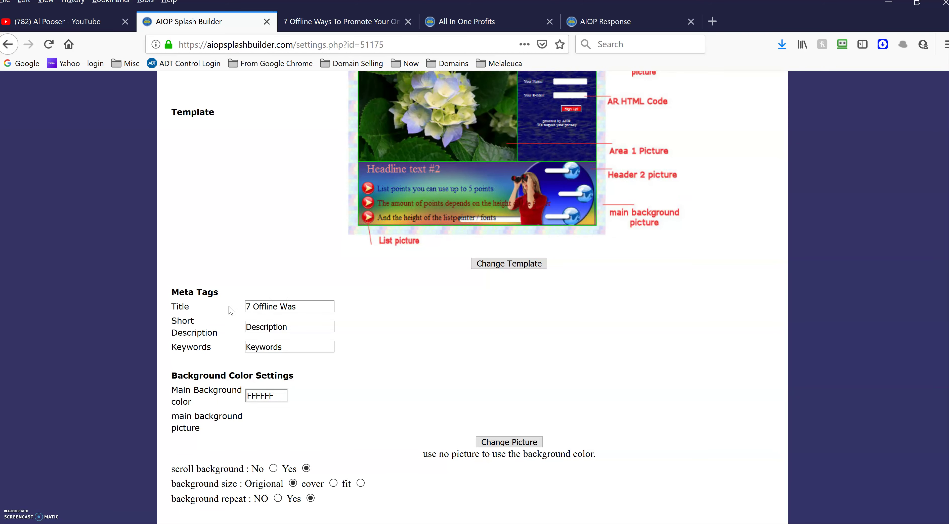
{"action": "type", "text": "omote You"}
{"action": "type", "text": "r Online"}
{"action": "type", "text": " Busine"}
{"action": "type", "text": "ss"}
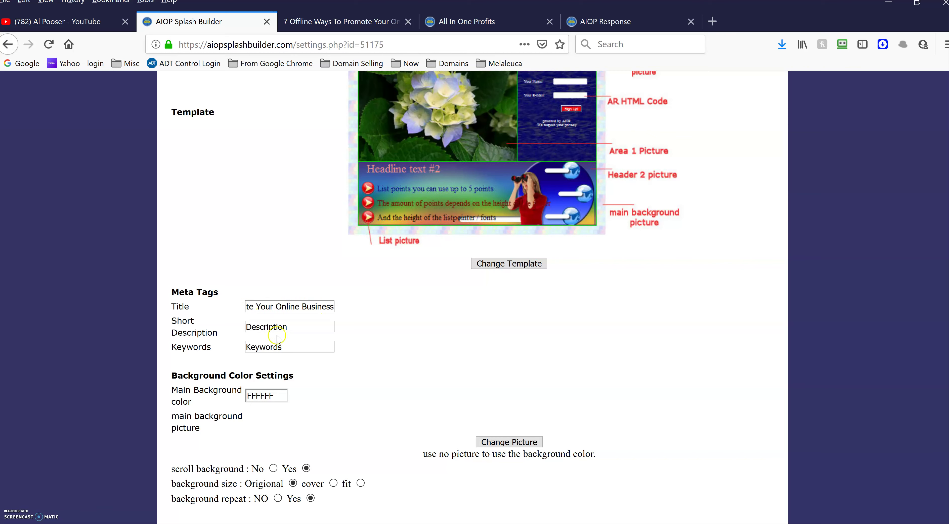
Set the short description to "Offline Ways To Promtote Your Online Business".
{"action": "left_click_drag", "start_coordinate": [298, 325], "coordinate": [191, 328]}
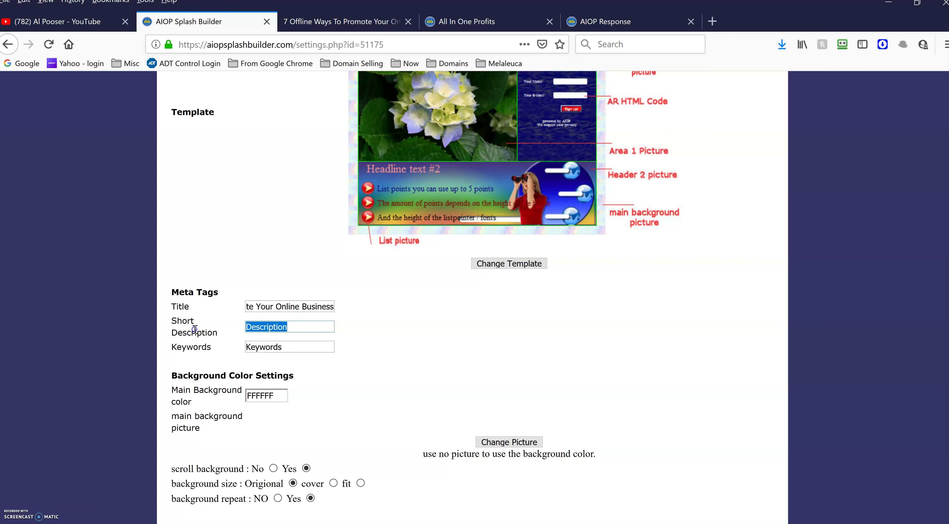
{"action": "type", "text": "Offline Way"}
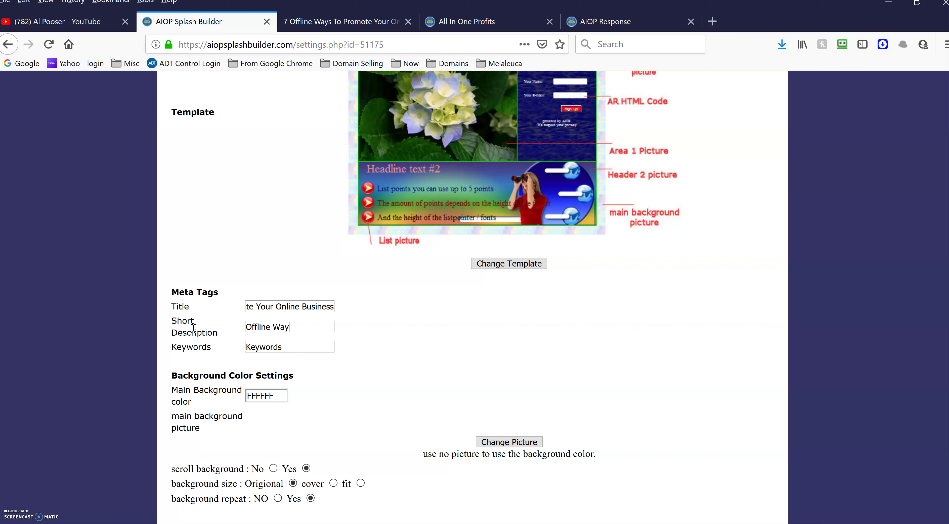
{"action": "type", "text": "s To Promtote Your"}
{"action": "type", "text": " ON"}
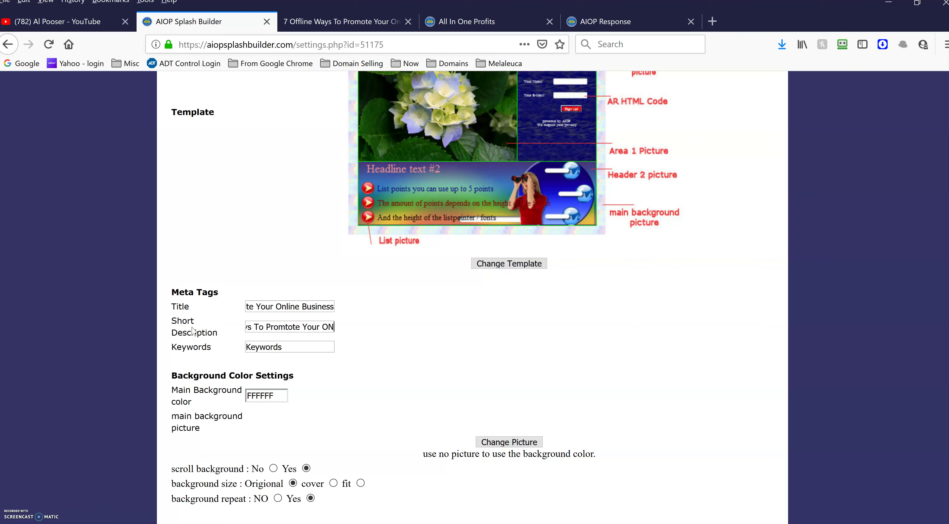
{"action": "key", "text": "BackSpace"}
{"action": "type", "text": "nline Business"}
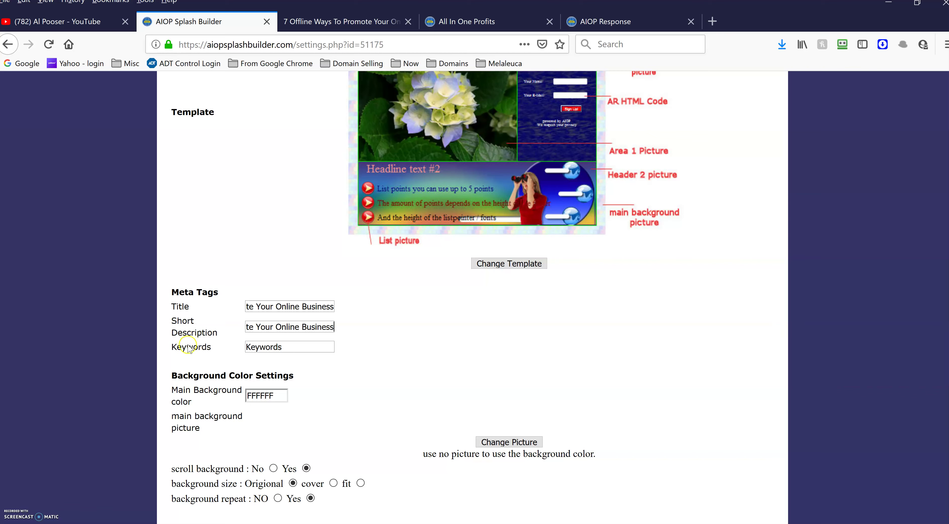
Set the meta keywords to "online advertising".
{"action": "key", "text": "Tab"}
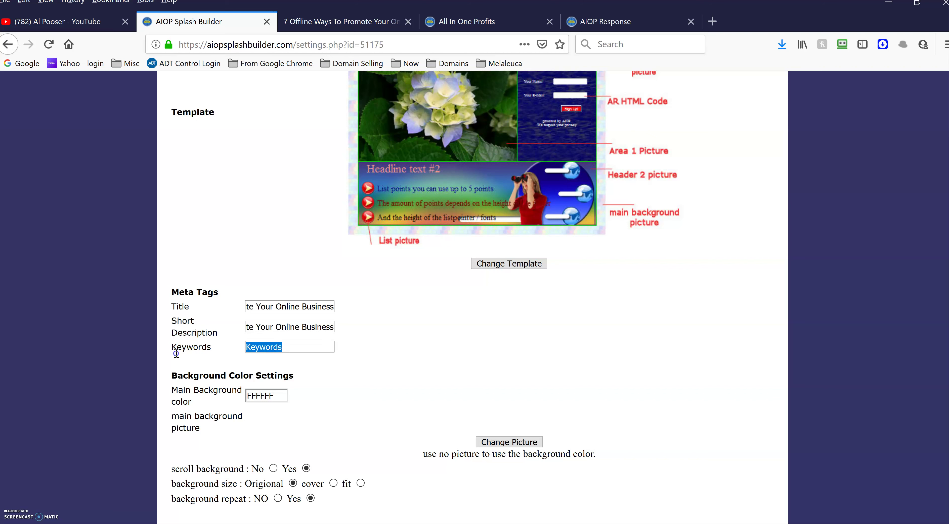
{"action": "type", "text": "online advertising"}
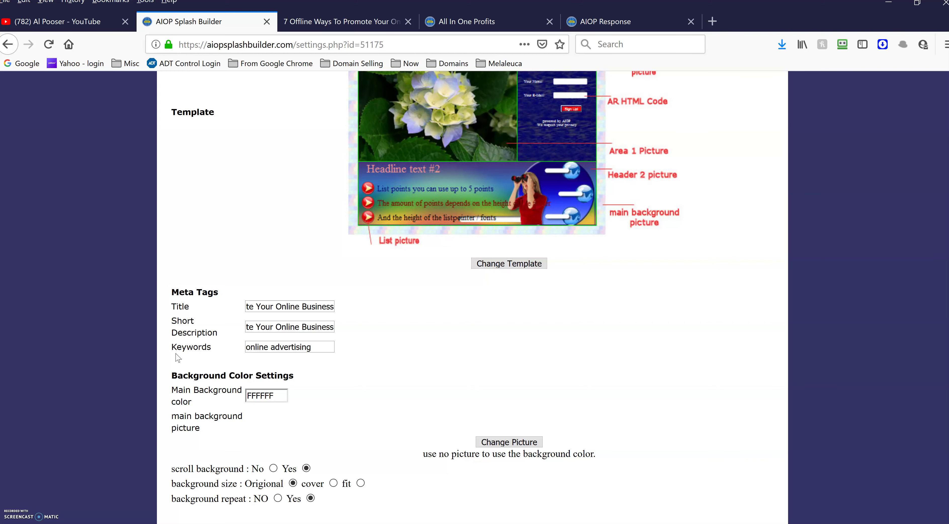
{"action": "scroll", "coordinate": [356, 334], "scroll_direction": "down", "scroll_amount": 2}
{"action": "left_click", "coordinate": [303, 283]}
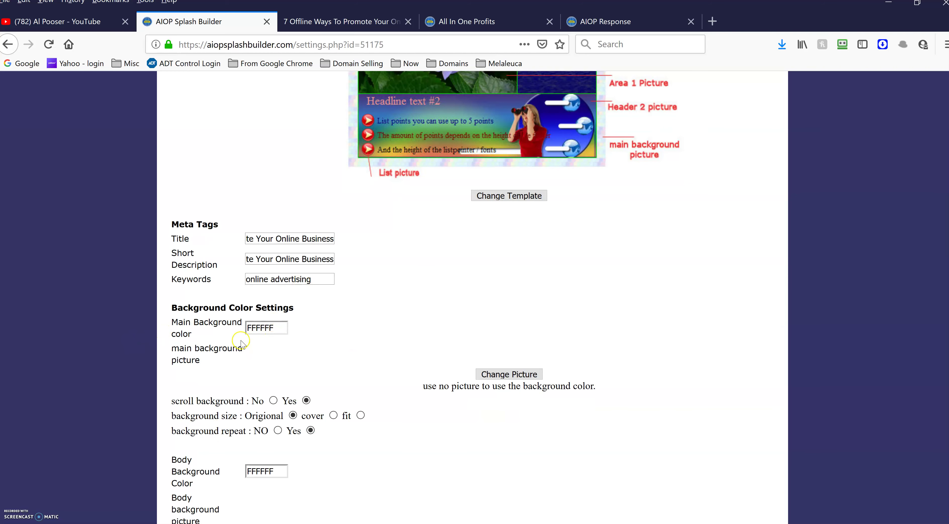
Look through the remaining splash page settings and save the updated settings.
{"action": "scroll", "coordinate": [364, 338], "scroll_direction": "down", "scroll_amount": 1}
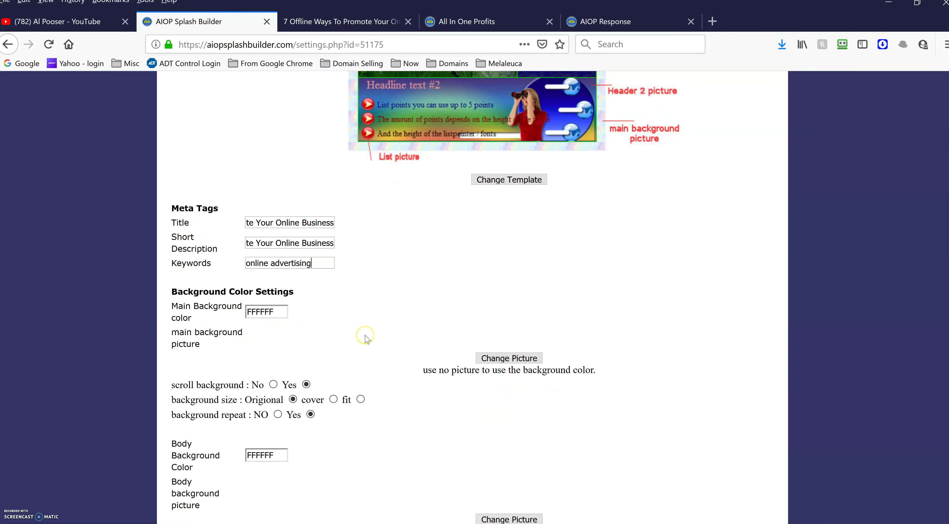
{"action": "scroll", "coordinate": [364, 338], "scroll_direction": "down", "scroll_amount": 3}
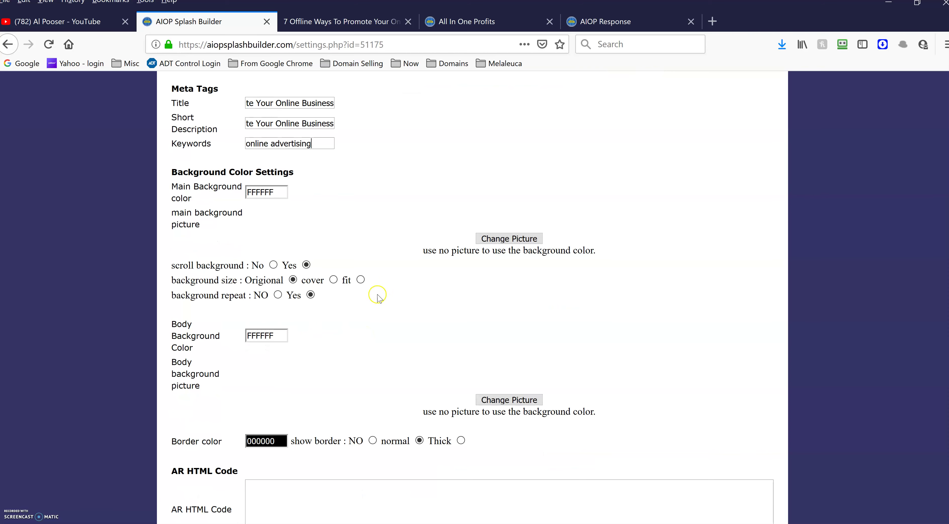
{"action": "scroll", "coordinate": [288, 353], "scroll_direction": "down", "scroll_amount": 20}
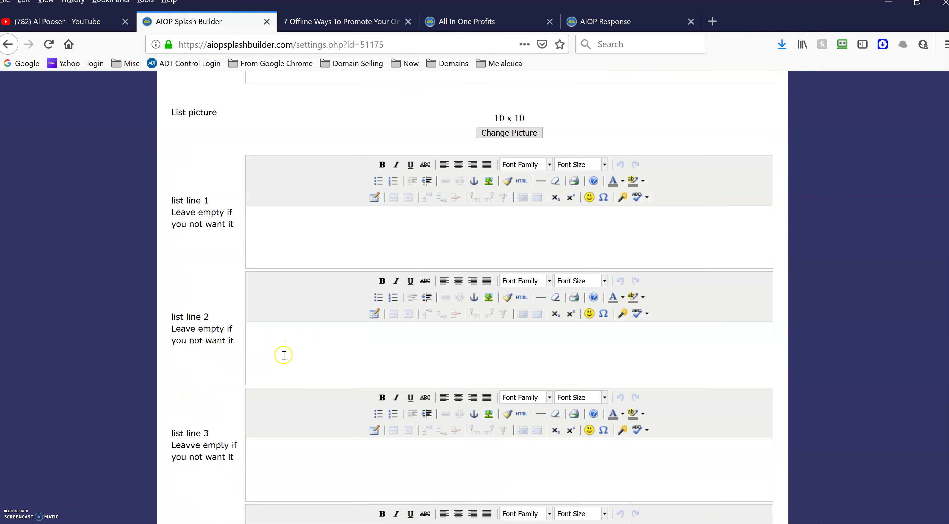
{"action": "scroll", "coordinate": [283, 356], "scroll_direction": "down", "scroll_amount": 8}
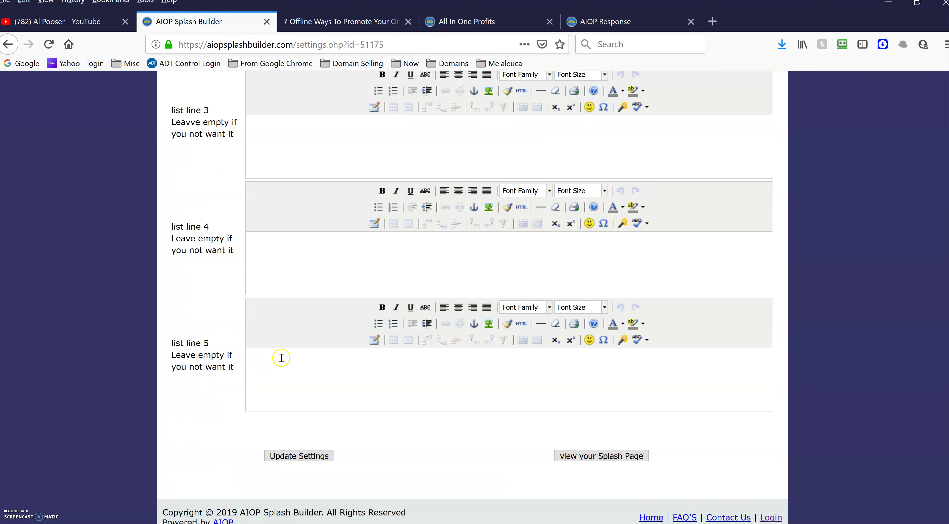
{"action": "left_click", "coordinate": [310, 456]}
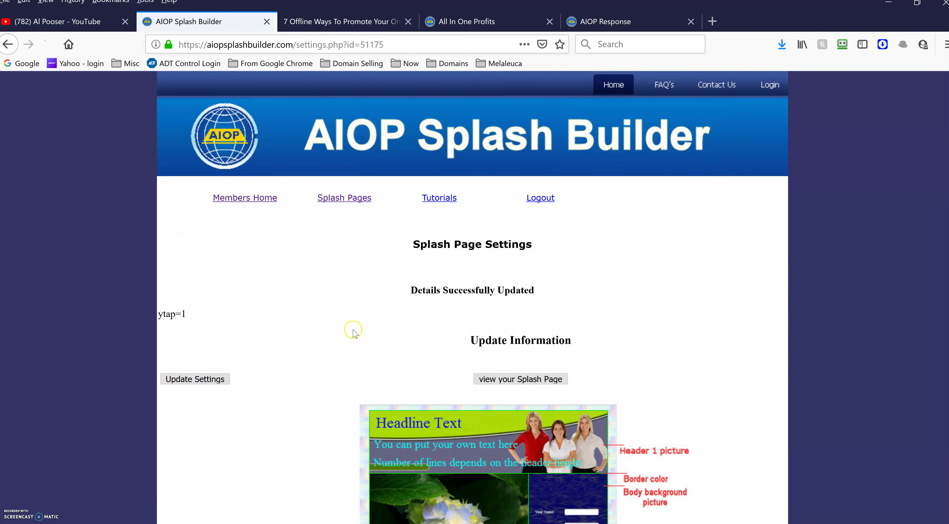
Open the picture chooser for the main background picture and show the category "your uploaded pictures".
{"action": "scroll", "coordinate": [353, 332], "scroll_direction": "down", "scroll_amount": 12}
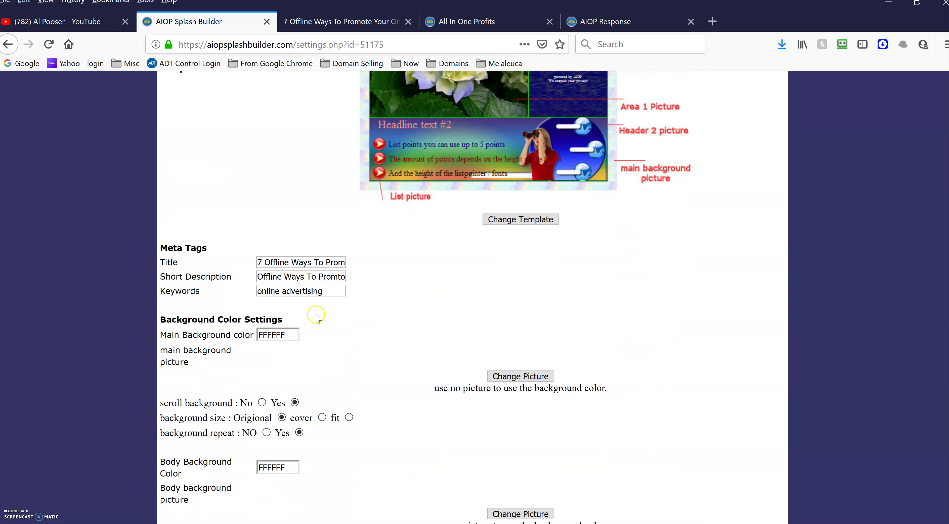
{"action": "scroll", "coordinate": [357, 356], "scroll_direction": "down", "scroll_amount": 2}
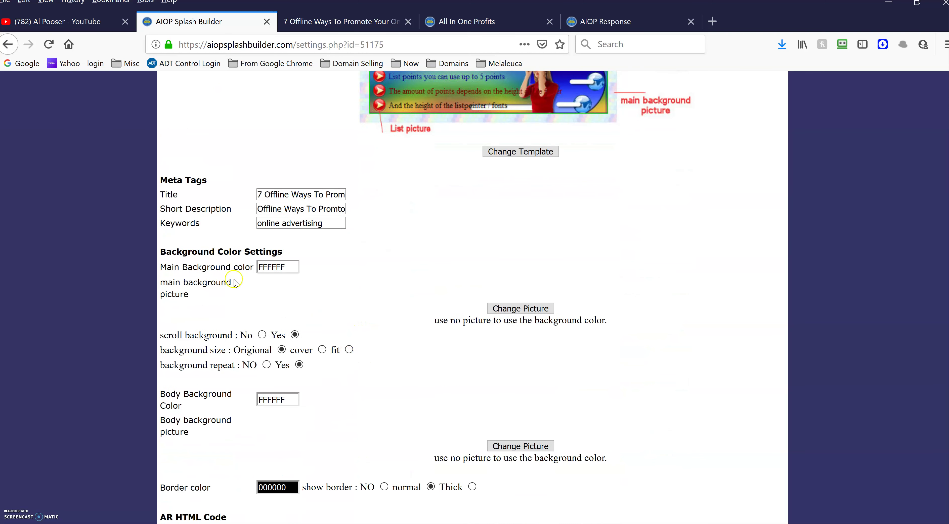
{"action": "left_click", "coordinate": [514, 310]}
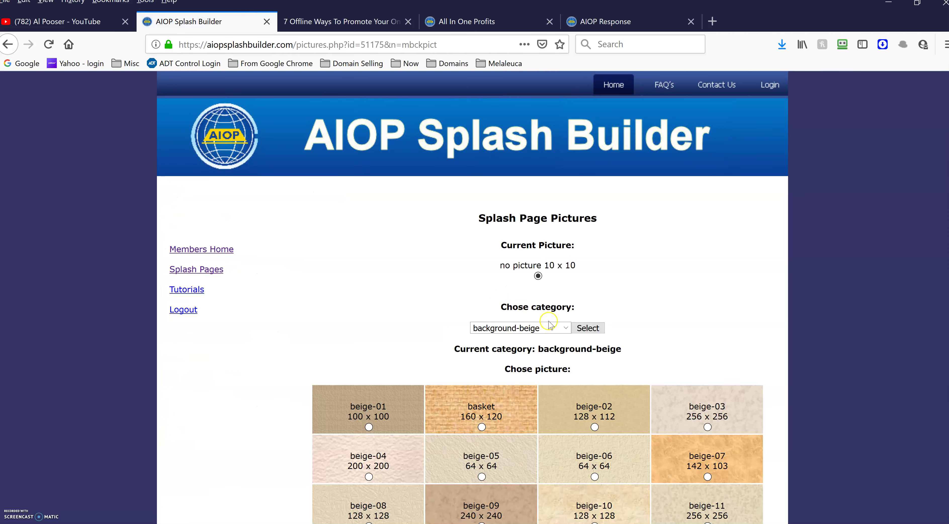
{"action": "left_click", "coordinate": [565, 328]}
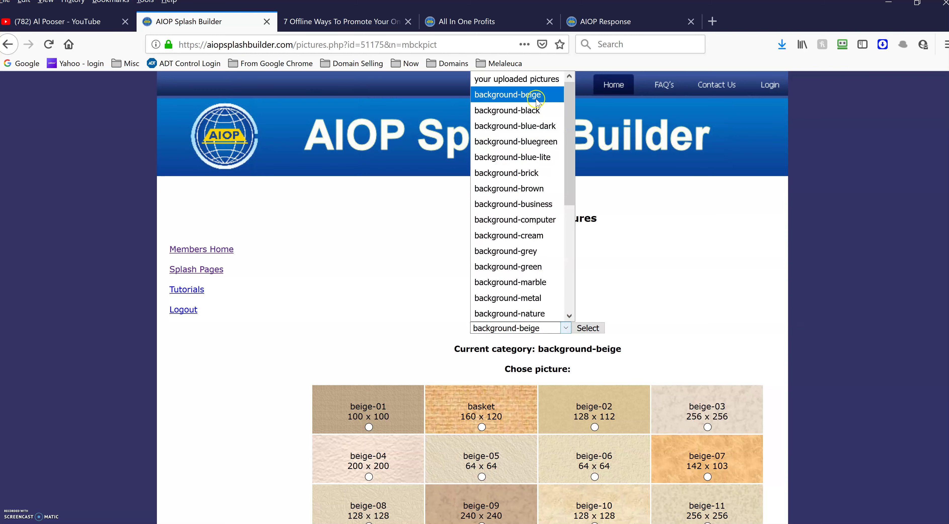
{"action": "left_click", "coordinate": [529, 81]}
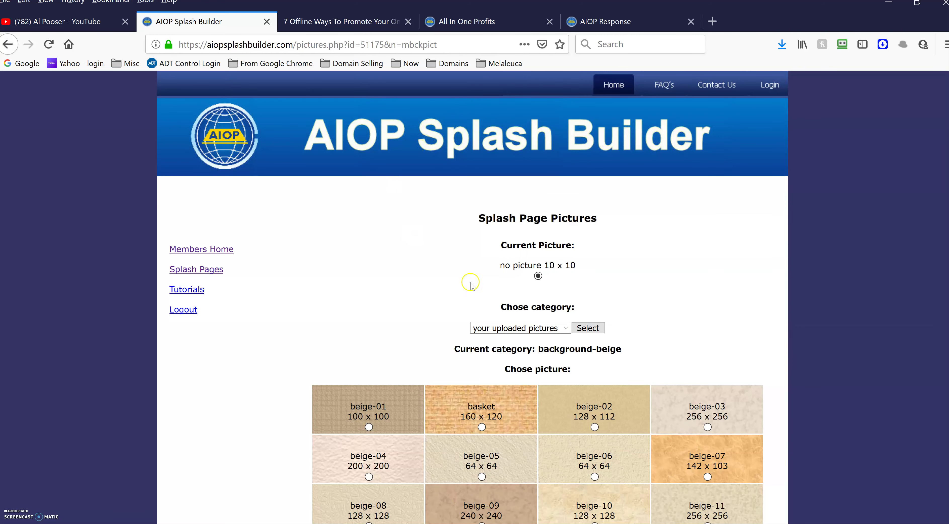
{"action": "left_click", "coordinate": [594, 328]}
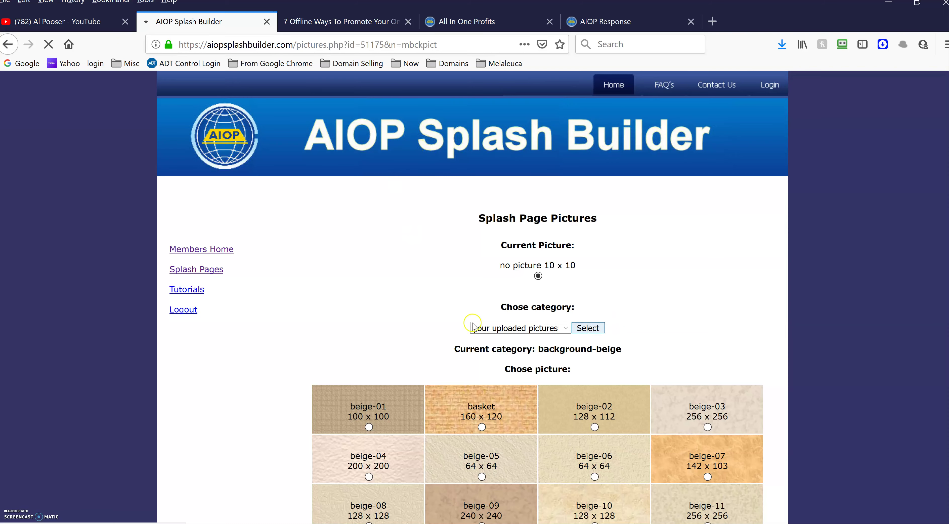
Set the uploaded flying_money.jpg as the main background picture and return to the splash page settings.
{"action": "scroll", "coordinate": [291, 320], "scroll_direction": "down", "scroll_amount": 5}
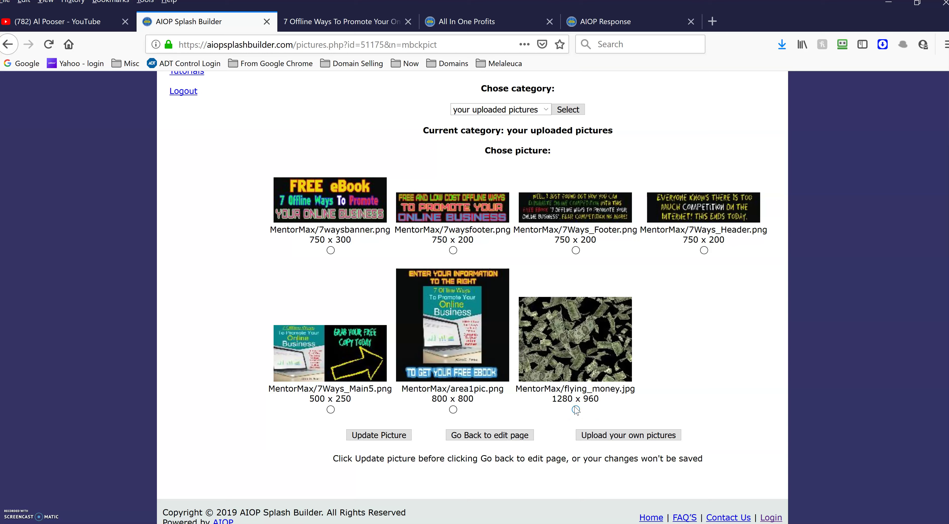
{"action": "left_click", "coordinate": [576, 409]}
{"action": "left_click", "coordinate": [382, 437]}
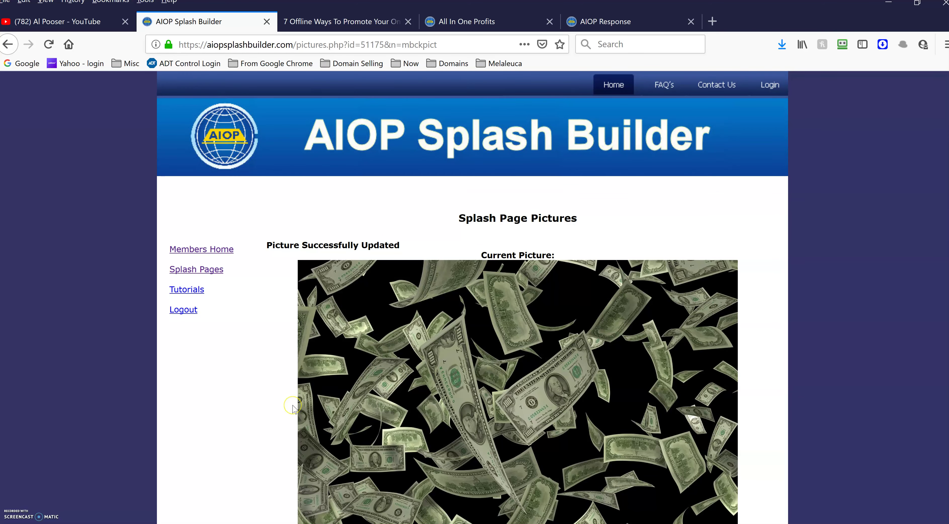
{"action": "scroll", "coordinate": [292, 416], "scroll_direction": "down", "scroll_amount": 10}
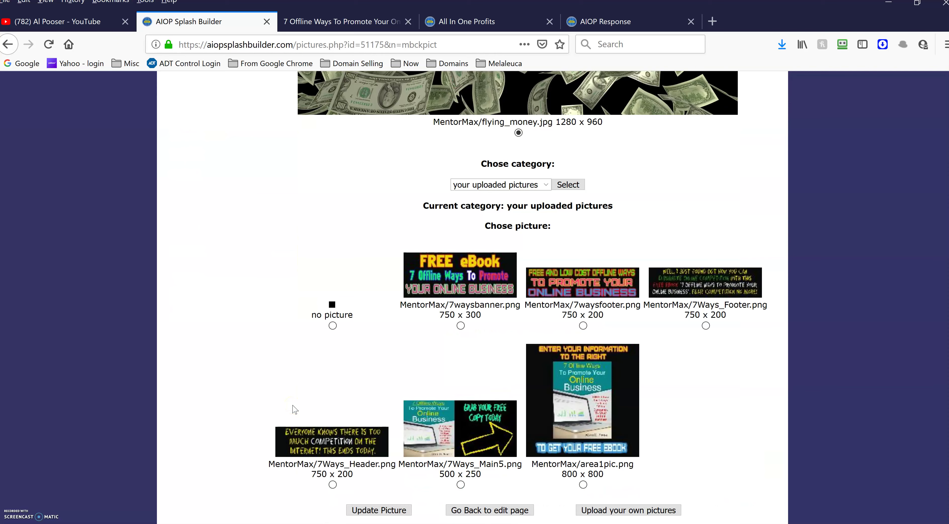
{"action": "scroll", "coordinate": [277, 382], "scroll_direction": "down", "scroll_amount": 3}
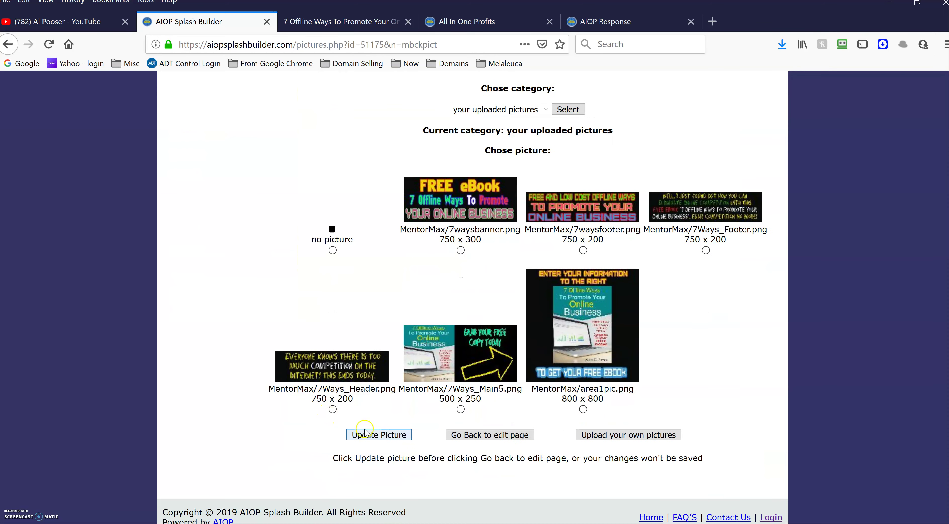
{"action": "left_click", "coordinate": [379, 435]}
{"action": "scroll", "coordinate": [198, 266], "scroll_direction": "down", "scroll_amount": 5}
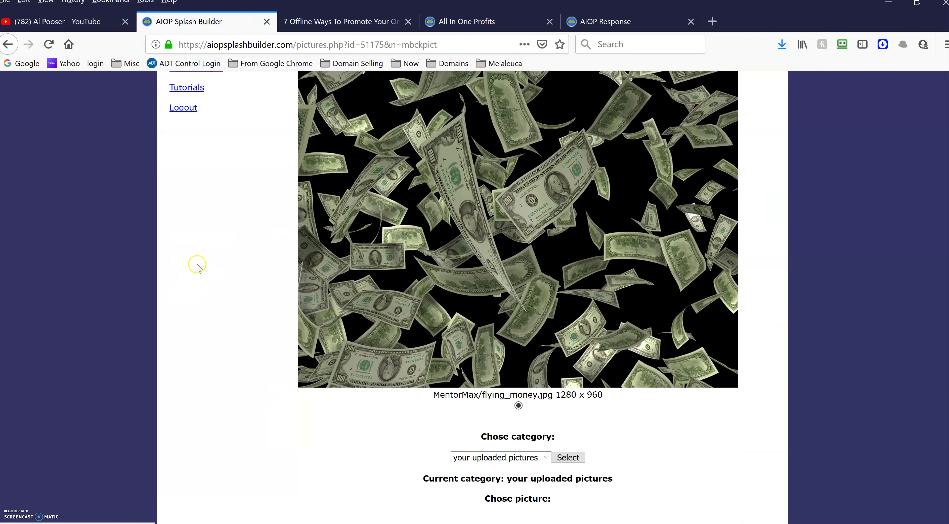
{"action": "scroll", "coordinate": [195, 265], "scroll_direction": "down", "scroll_amount": 7}
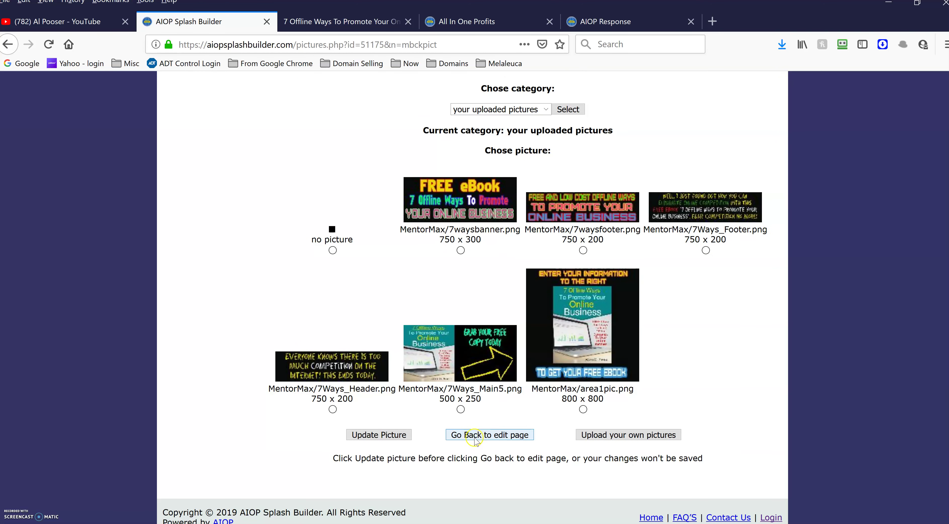
{"action": "left_click", "coordinate": [483, 435]}
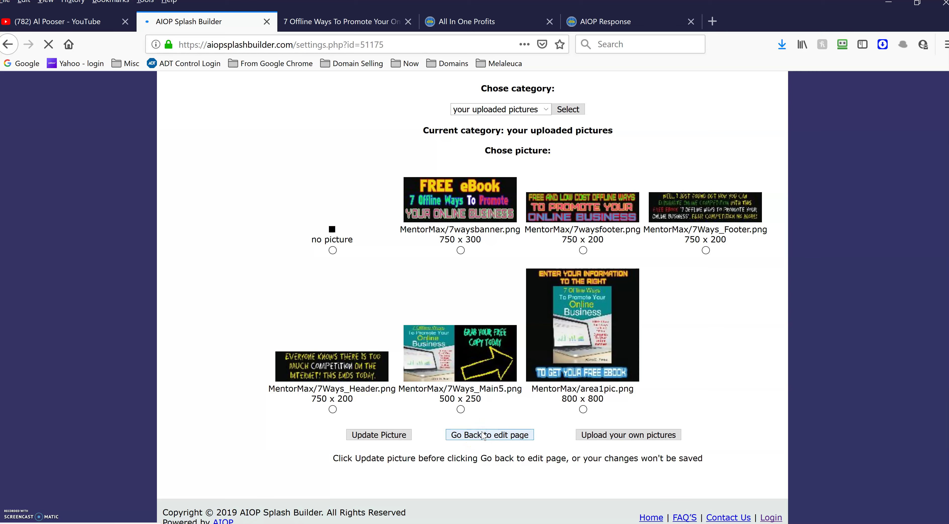
Examine the main background picture in the settings and compare the remaining picture areas with the template diagram.
{"action": "scroll", "coordinate": [242, 307], "scroll_direction": "down", "scroll_amount": 15}
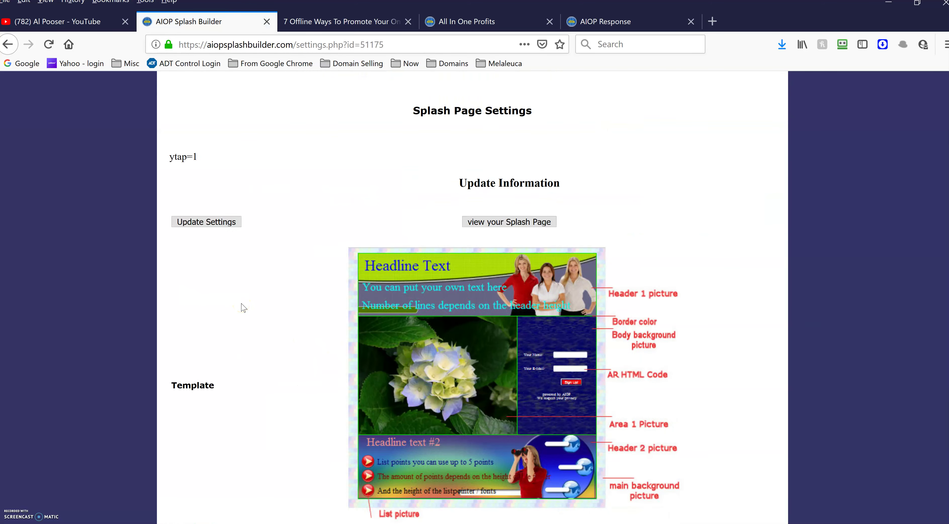
{"action": "scroll", "coordinate": [322, 309], "scroll_direction": "down", "scroll_amount": 3}
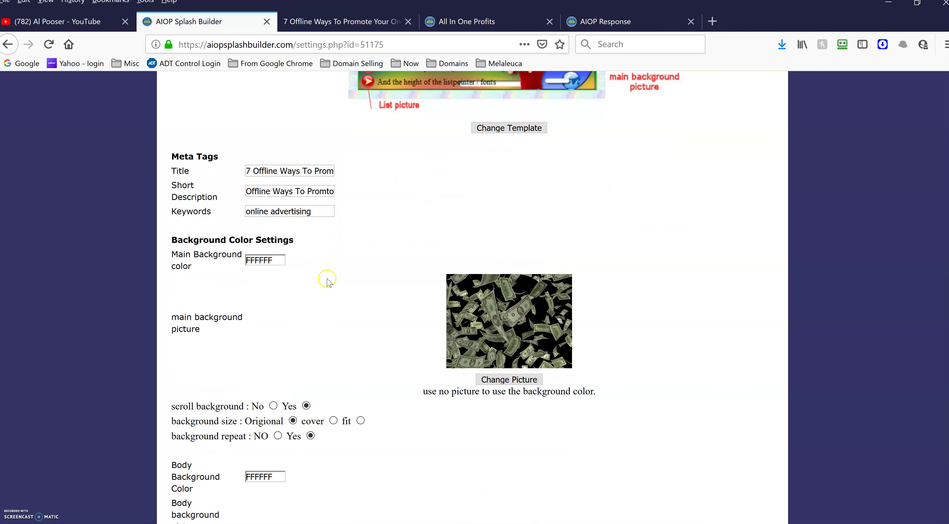
{"action": "scroll", "coordinate": [333, 280], "scroll_direction": "down", "scroll_amount": 20}
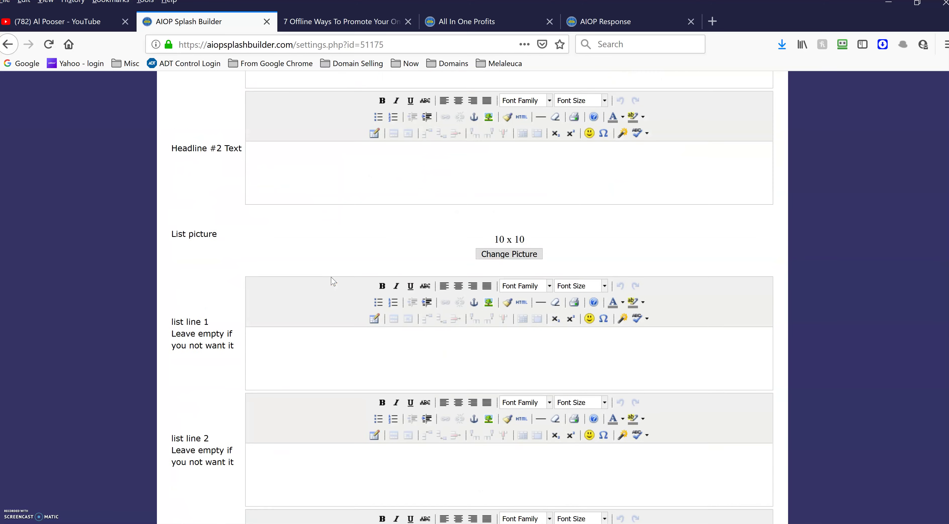
{"action": "scroll", "coordinate": [333, 282], "scroll_direction": "up", "scroll_amount": 20}
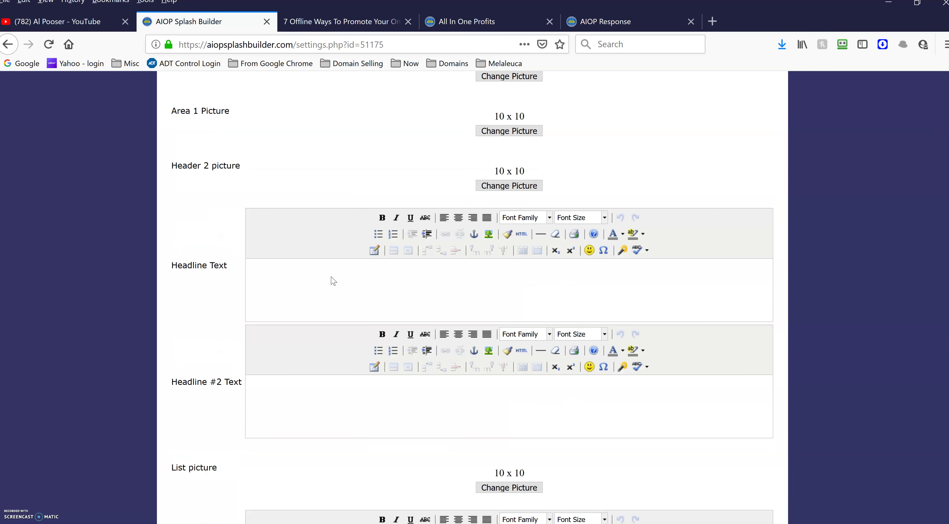
{"action": "scroll", "coordinate": [334, 280], "scroll_direction": "down", "scroll_amount": 5}
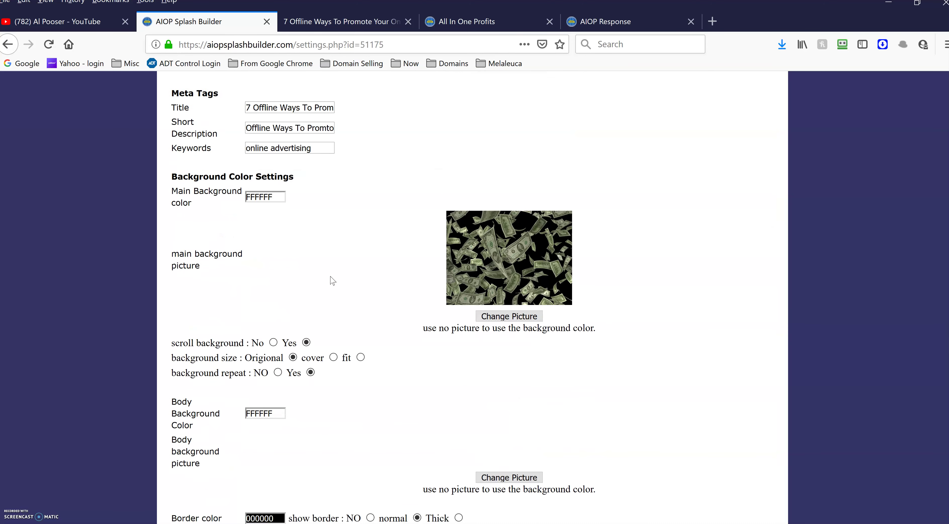
{"action": "left_click", "coordinate": [339, 267]}
{"action": "scroll", "coordinate": [339, 264], "scroll_direction": "up", "scroll_amount": 12}
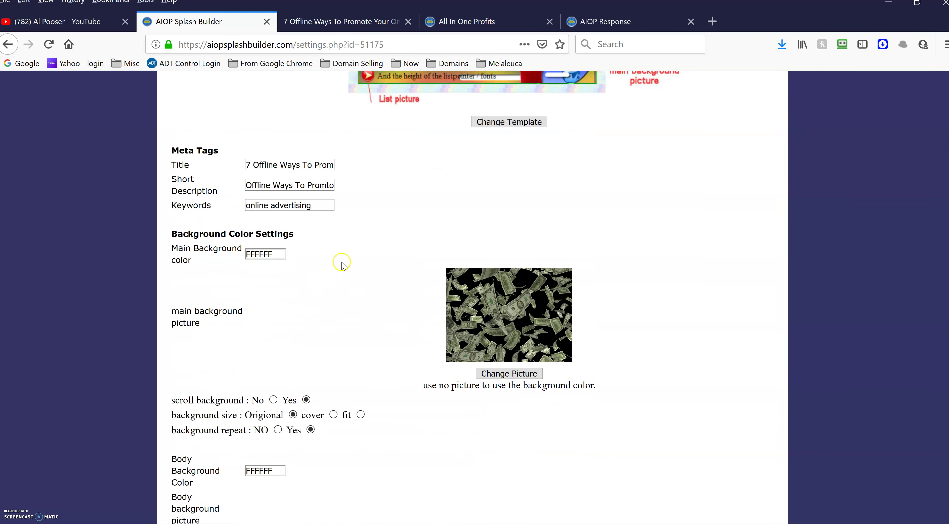
{"action": "scroll", "coordinate": [413, 265], "scroll_direction": "down", "scroll_amount": 3}
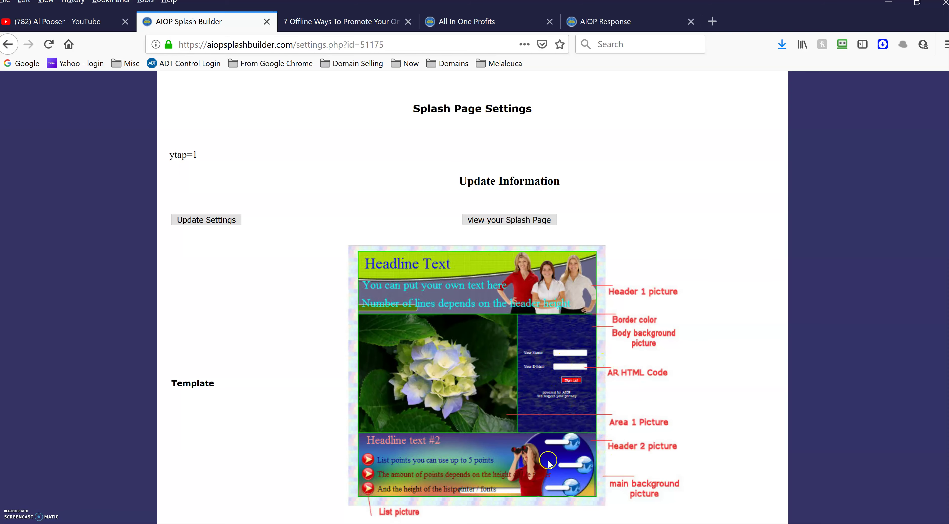
{"action": "scroll", "coordinate": [298, 359], "scroll_direction": "down", "scroll_amount": 8}
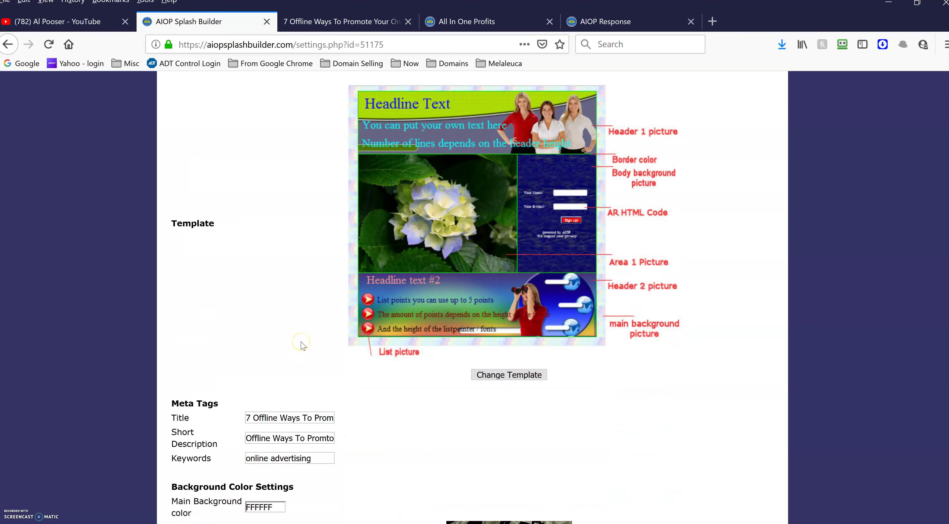
{"action": "scroll", "coordinate": [301, 342], "scroll_direction": "up", "scroll_amount": 3}
{"action": "scroll", "coordinate": [301, 341], "scroll_direction": "up", "scroll_amount": 4}
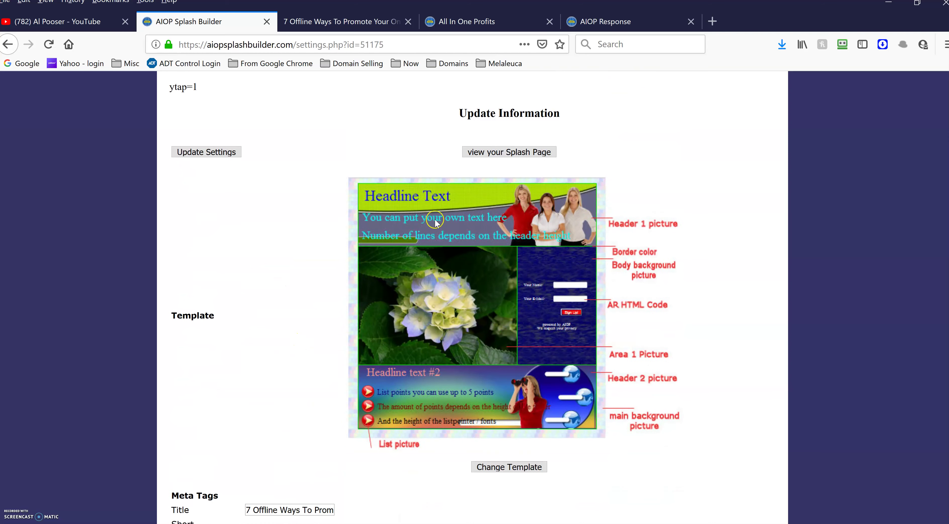
Open the picture chooser for the Header 1 picture and show the category "your uploaded pictures".
{"action": "scroll", "coordinate": [236, 302], "scroll_direction": "down", "scroll_amount": 12}
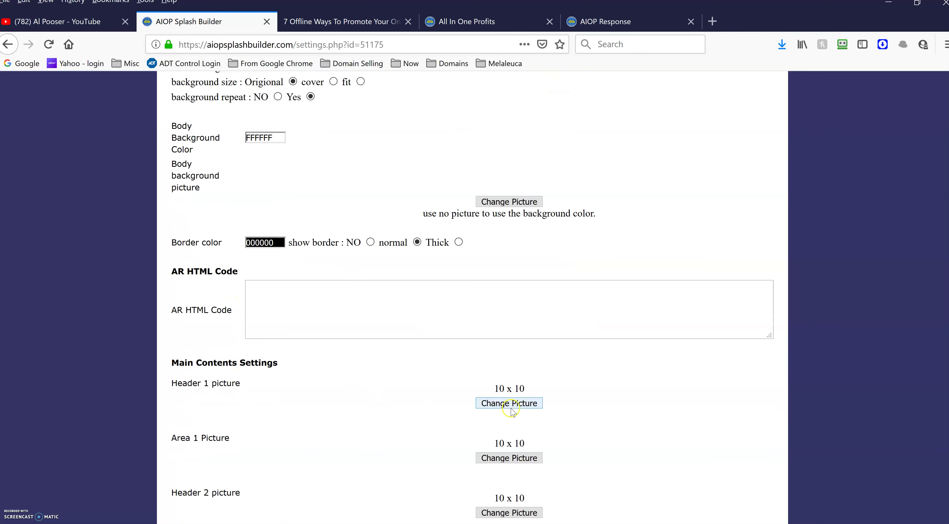
{"action": "left_click", "coordinate": [510, 404]}
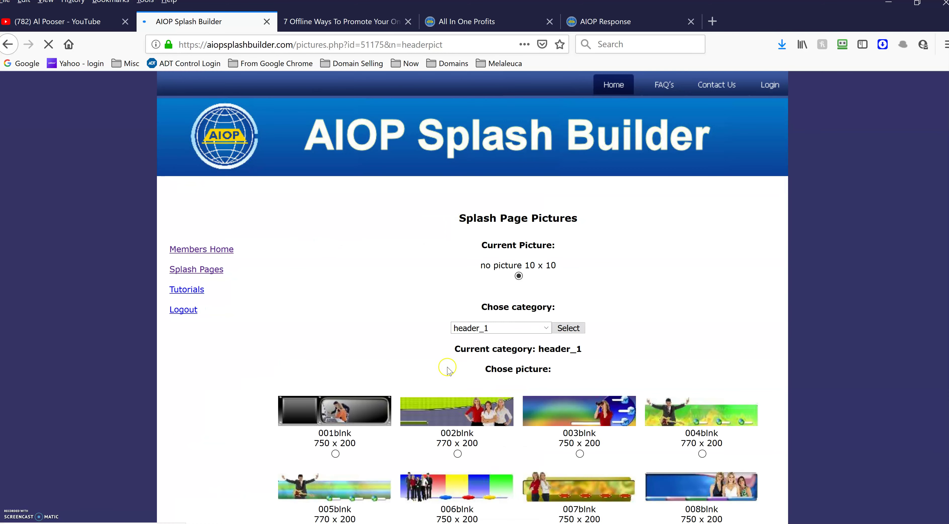
{"action": "scroll", "coordinate": [433, 343], "scroll_direction": "down", "scroll_amount": 3}
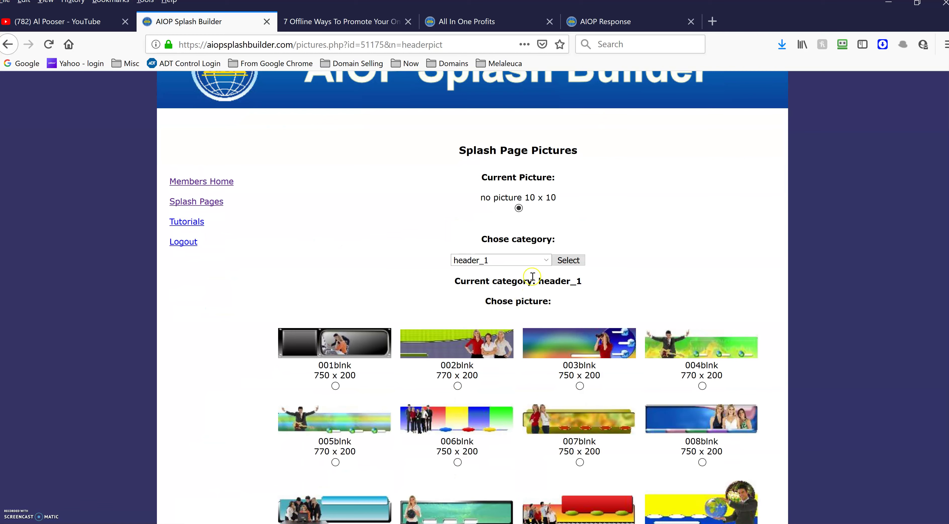
{"action": "left_click", "coordinate": [544, 266]}
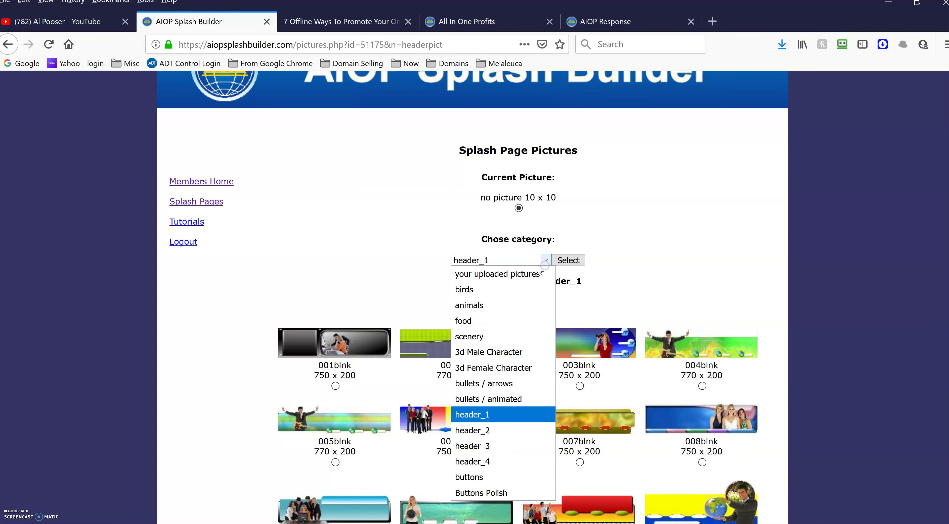
{"action": "left_click", "coordinate": [511, 274]}
{"action": "left_click", "coordinate": [563, 262]}
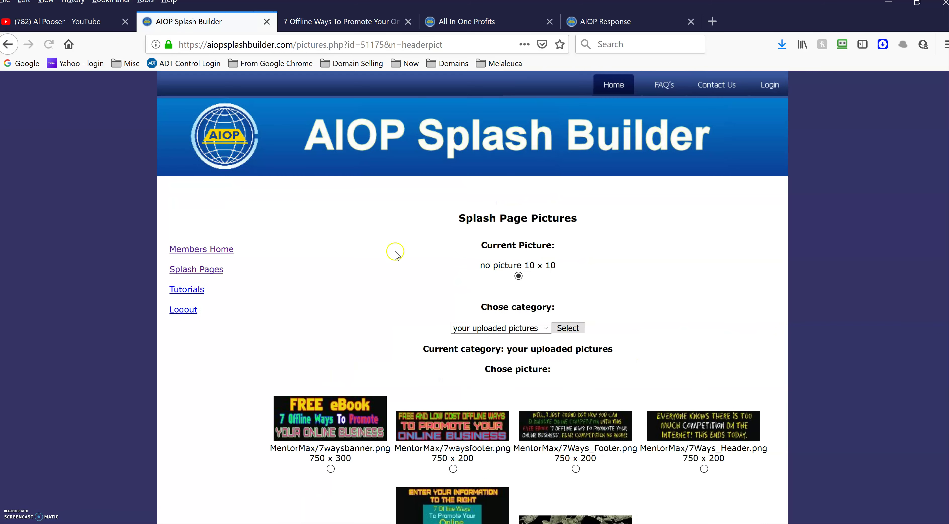
Set the uploaded 7waysbanner.png as the Header 1 picture and return to the splash page settings.
{"action": "scroll", "coordinate": [348, 282], "scroll_direction": "down", "scroll_amount": 3}
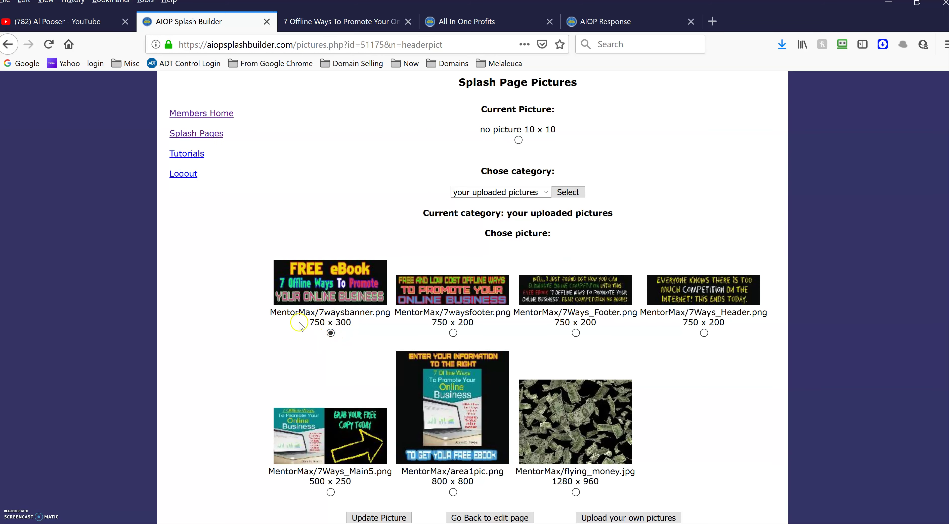
{"action": "scroll", "coordinate": [299, 324], "scroll_direction": "down", "scroll_amount": 3}
{"action": "left_click", "coordinate": [376, 435]}
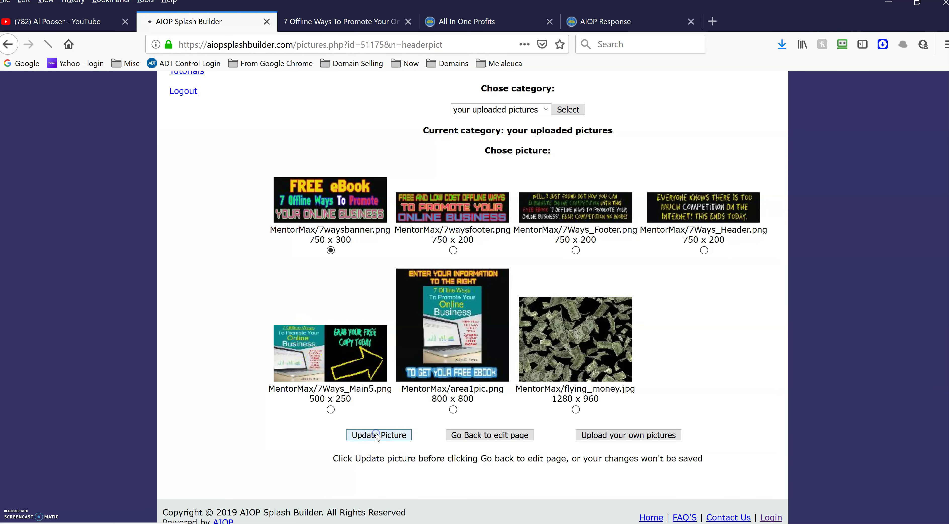
{"action": "scroll", "coordinate": [208, 313], "scroll_direction": "down", "scroll_amount": 5}
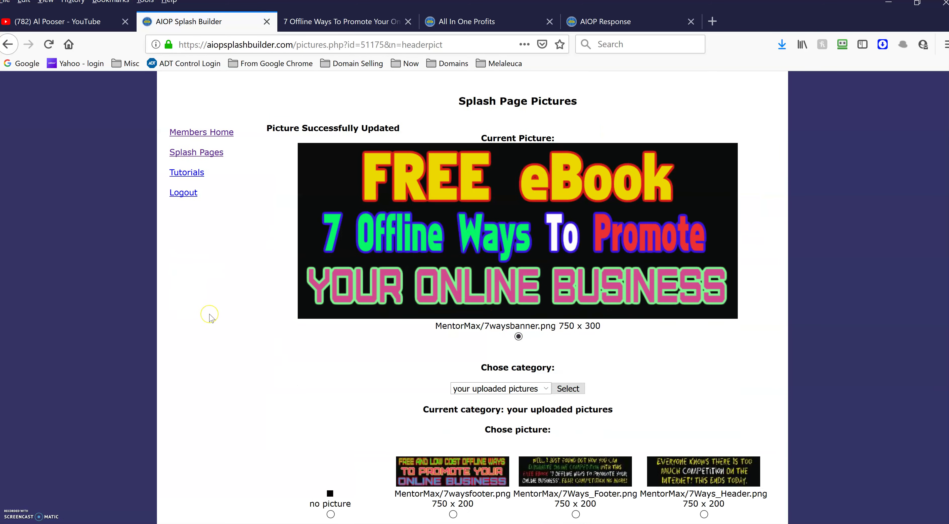
{"action": "scroll", "coordinate": [211, 318], "scroll_direction": "down", "scroll_amount": 6}
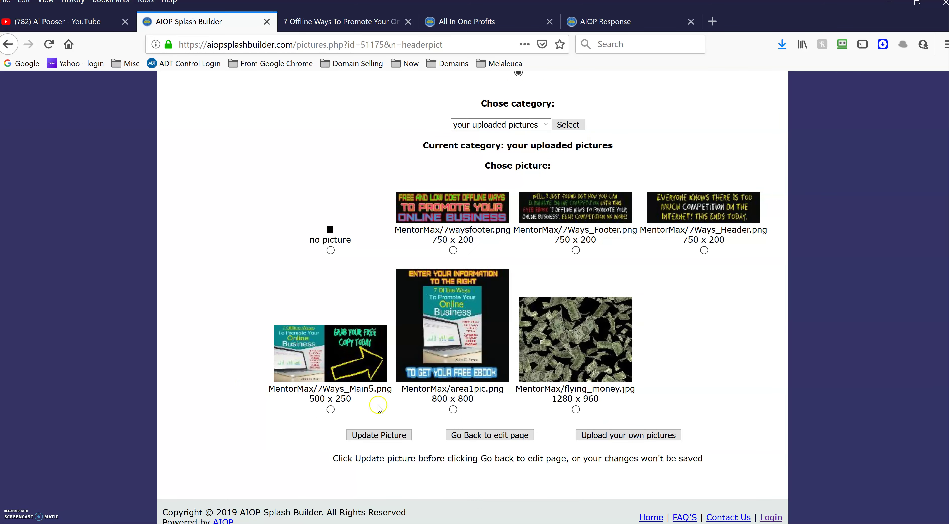
{"action": "left_click", "coordinate": [469, 436]}
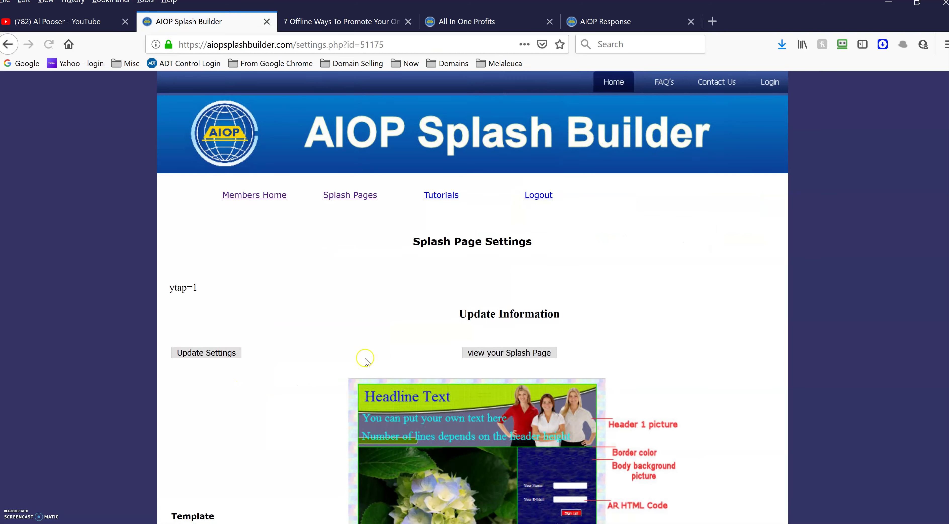
Open the picture chooser for the Area 1 picture in the main contents settings.
{"action": "scroll", "coordinate": [362, 357], "scroll_direction": "down", "scroll_amount": 5}
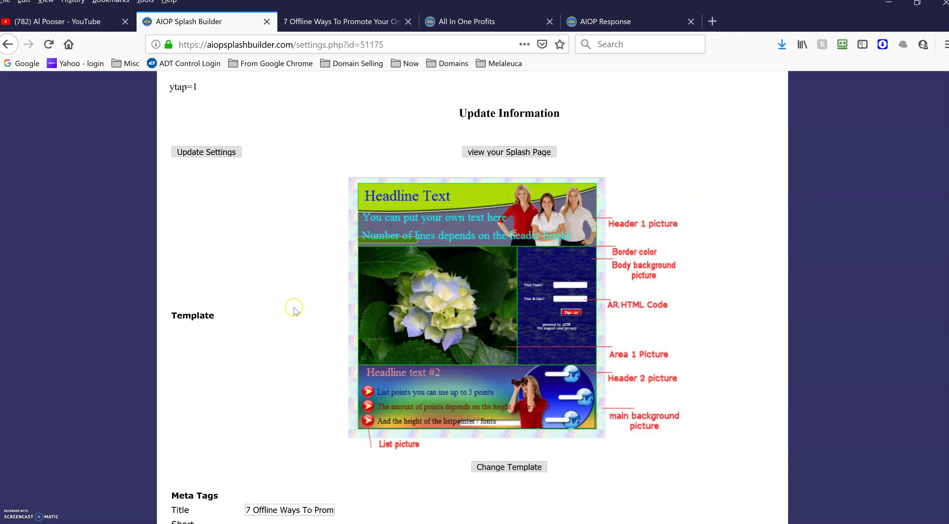
{"action": "scroll", "coordinate": [294, 309], "scroll_direction": "down", "scroll_amount": 9}
{"action": "scroll", "coordinate": [296, 312], "scroll_direction": "down", "scroll_amount": 8}
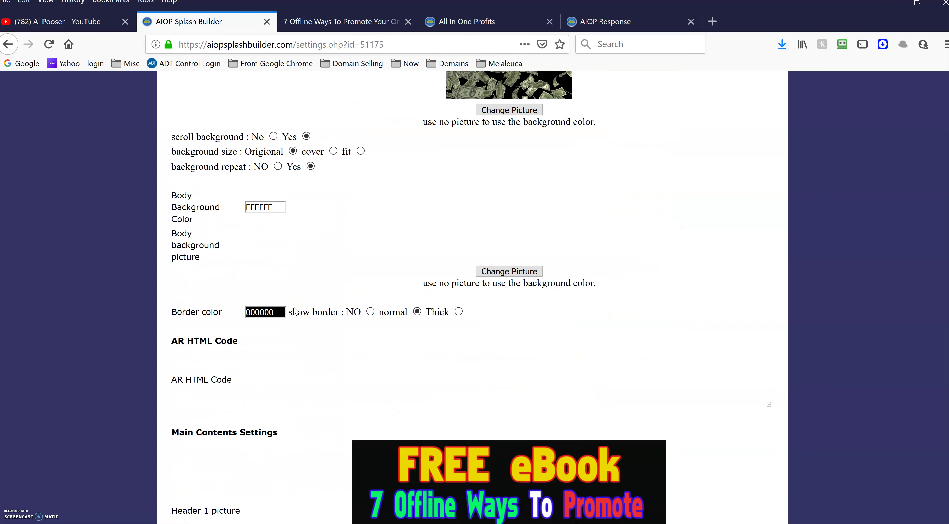
{"action": "scroll", "coordinate": [282, 339], "scroll_direction": "down", "scroll_amount": 4}
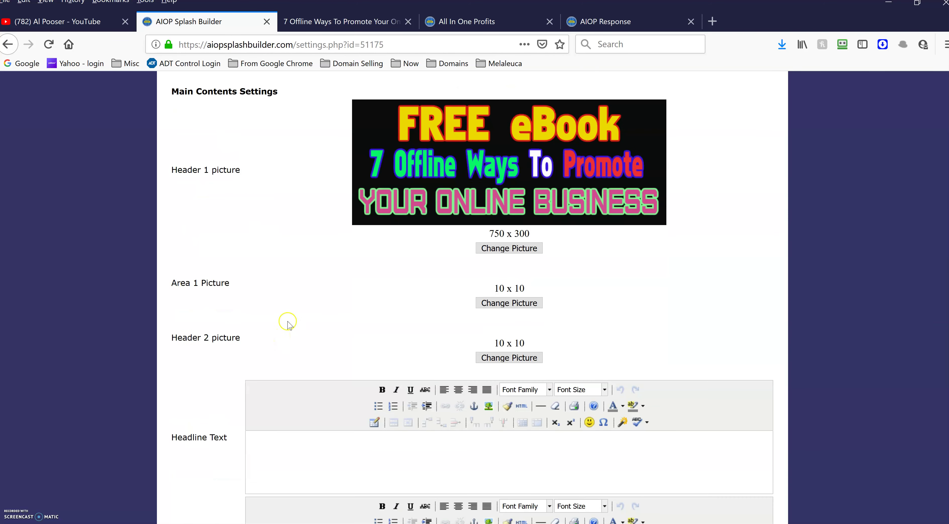
{"action": "left_click", "coordinate": [493, 306]}
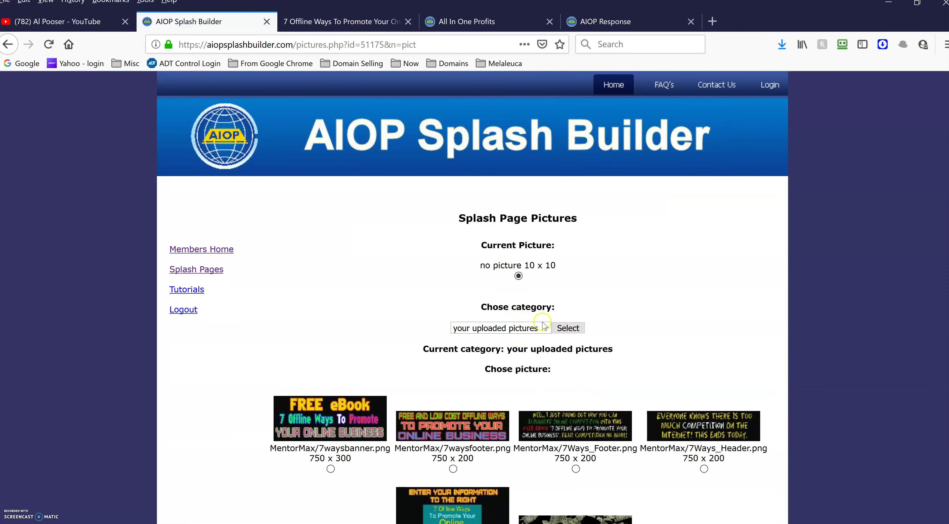
Set the uploaded area1pic.png as the Area 1 picture and return to the splash page settings.
{"action": "scroll", "coordinate": [491, 313], "scroll_direction": "down", "scroll_amount": 5}
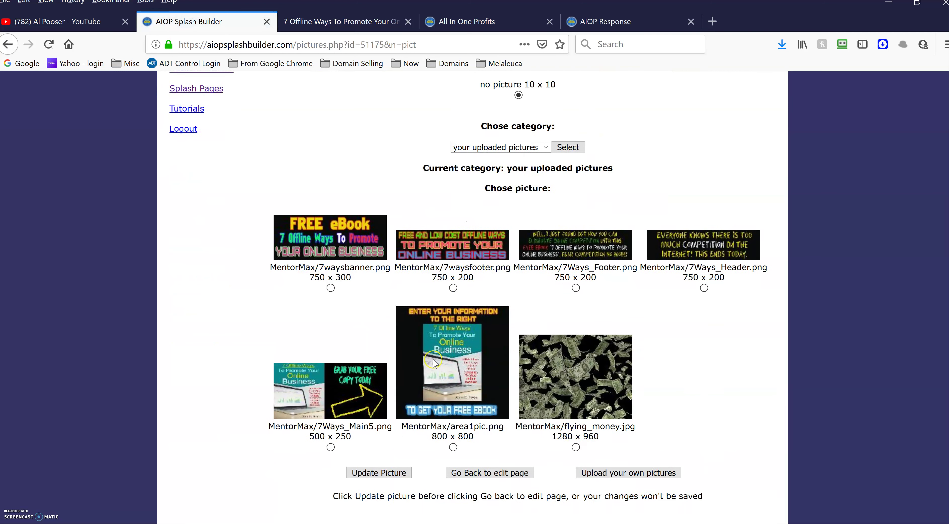
{"action": "scroll", "coordinate": [440, 390], "scroll_direction": "down", "scroll_amount": 1}
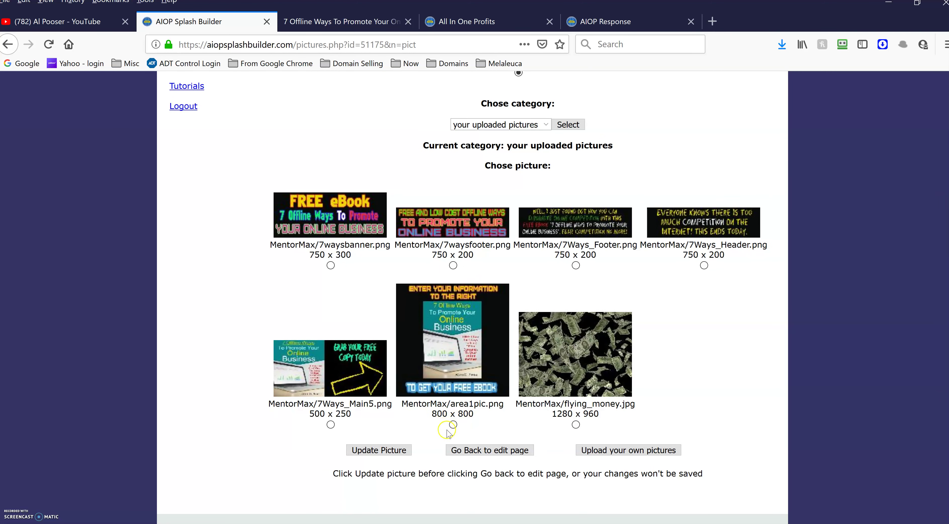
{"action": "left_click", "coordinate": [453, 425]}
{"action": "left_click", "coordinate": [400, 456]}
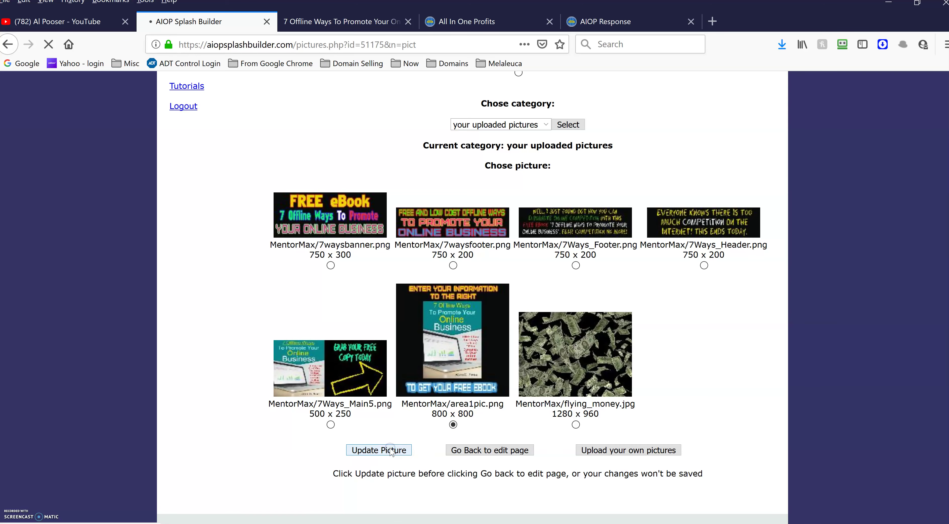
{"action": "scroll", "coordinate": [362, 322], "scroll_direction": "down", "scroll_amount": 15}
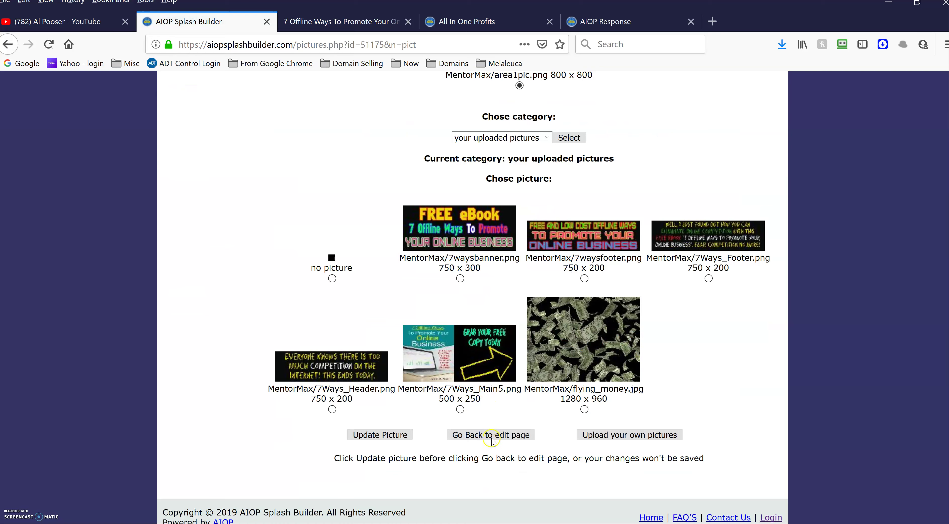
{"action": "left_click", "coordinate": [492, 438]}
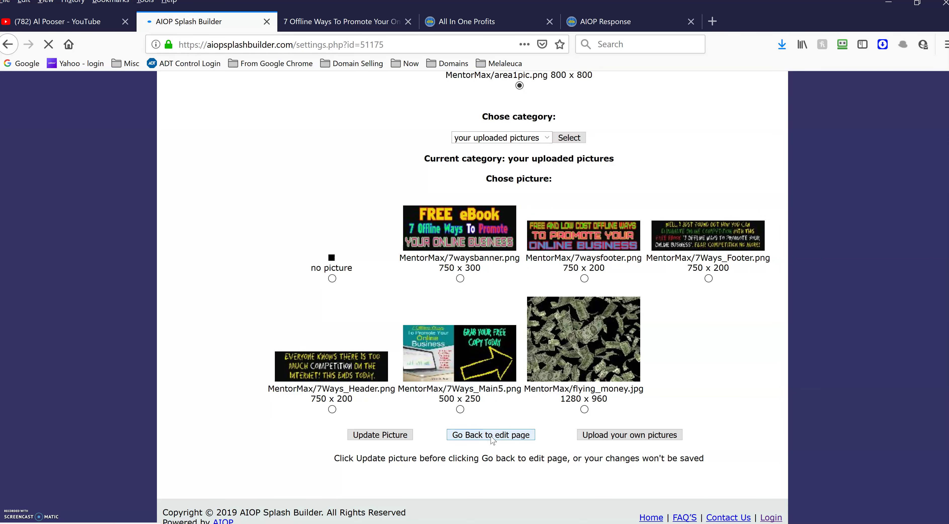
Open the picture chooser for the Header 2 picture and show the category "your uploaded pictures".
{"action": "scroll", "coordinate": [349, 324], "scroll_direction": "down", "scroll_amount": 10}
{"action": "scroll", "coordinate": [349, 324], "scroll_direction": "down", "scroll_amount": 10}
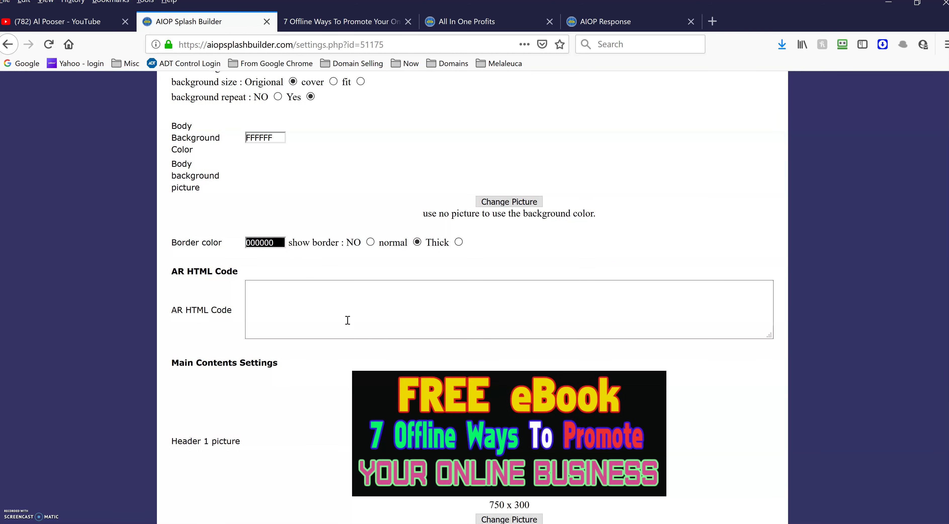
{"action": "scroll", "coordinate": [347, 320], "scroll_direction": "down", "scroll_amount": 10}
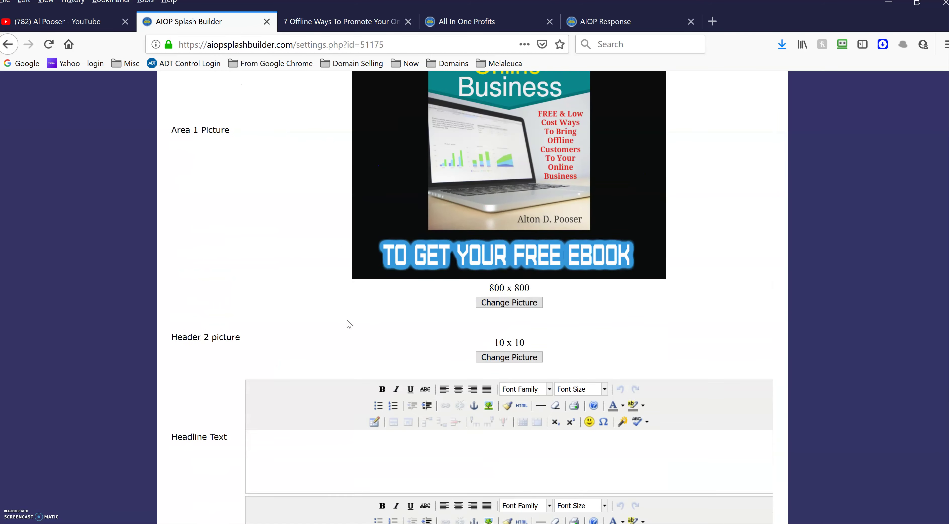
{"action": "scroll", "coordinate": [348, 324], "scroll_direction": "down", "scroll_amount": 1}
{"action": "left_click", "coordinate": [504, 324]}
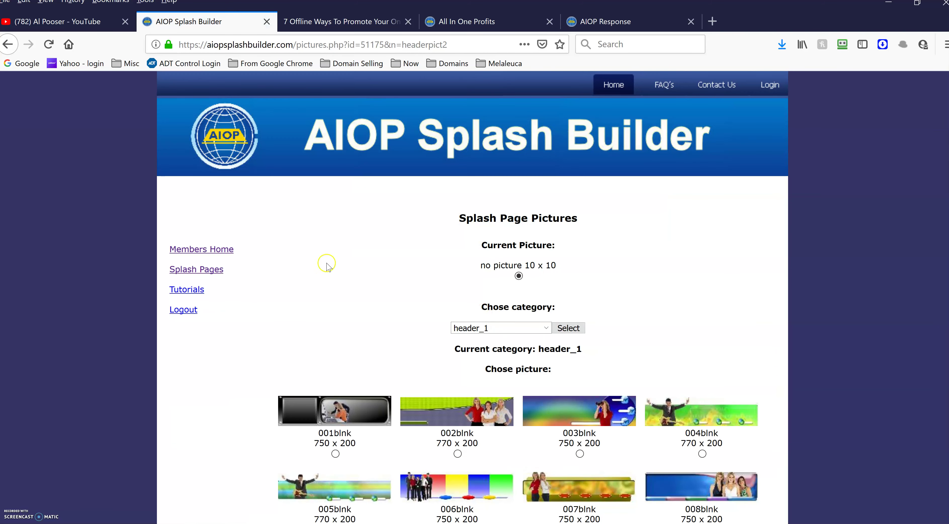
{"action": "left_click", "coordinate": [547, 328]}
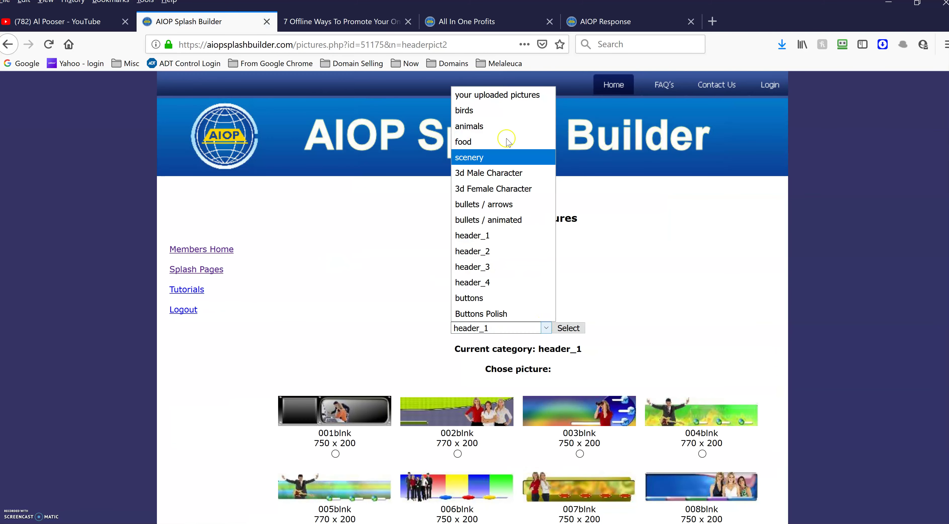
{"action": "left_click", "coordinate": [512, 102]}
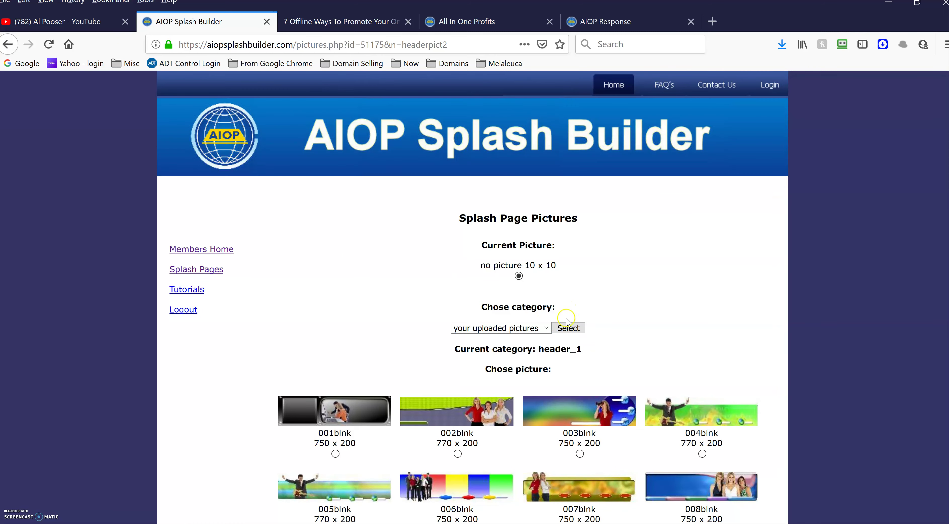
{"action": "left_click", "coordinate": [567, 329]}
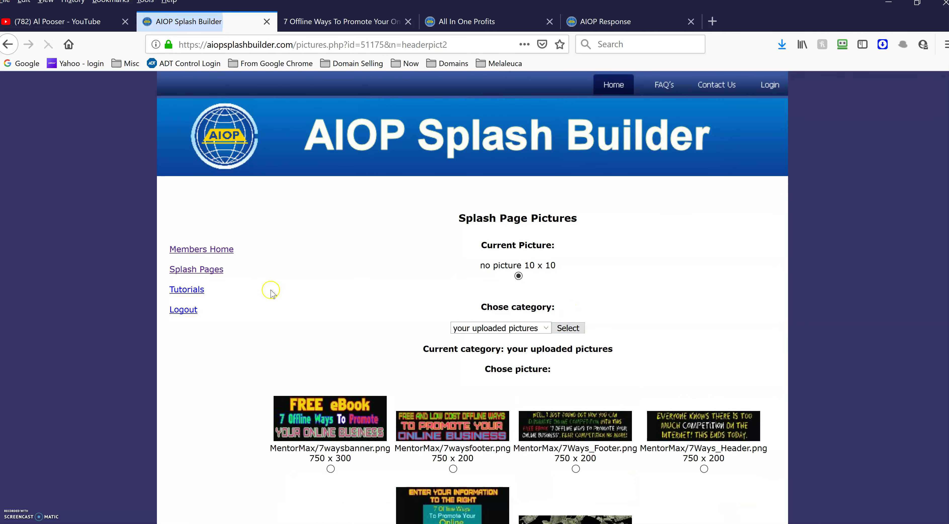
Set the uploaded 7waysfooter.png as the Header 2 picture, then return to the splash page settings and update them.
{"action": "scroll", "coordinate": [271, 294], "scroll_direction": "down", "scroll_amount": 5}
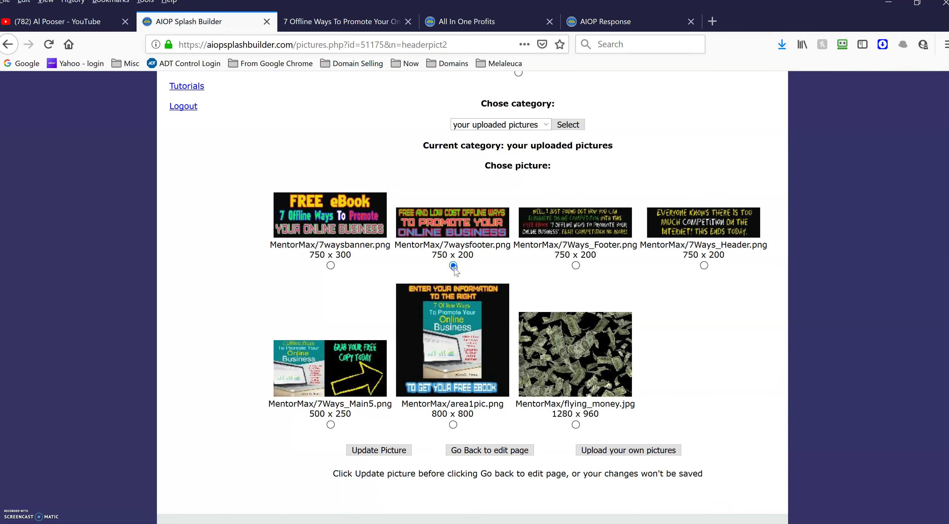
{"action": "left_click", "coordinate": [405, 453]}
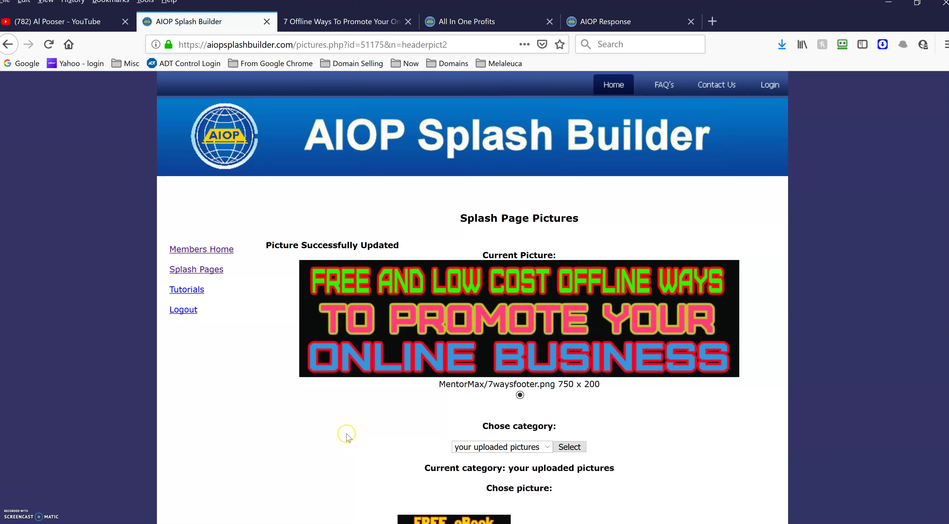
{"action": "scroll", "coordinate": [347, 436], "scroll_direction": "down", "scroll_amount": 8}
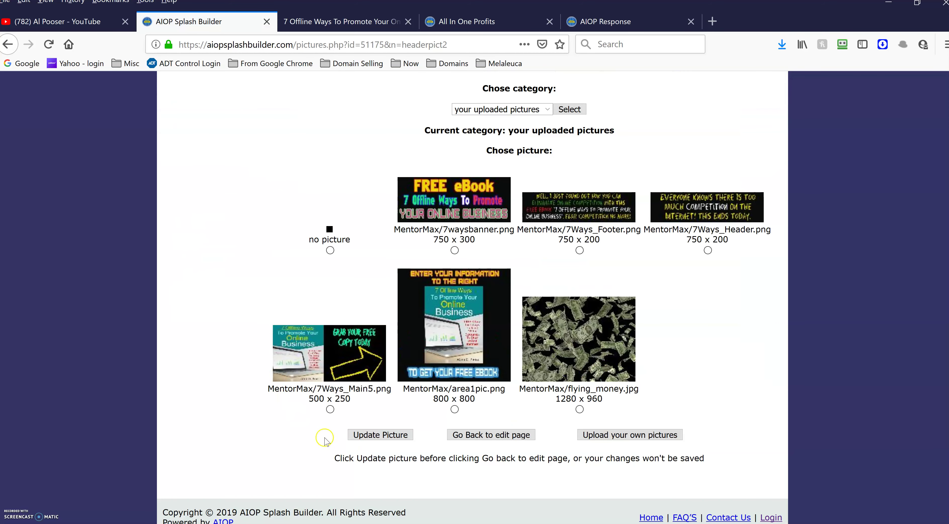
{"action": "left_click", "coordinate": [376, 435]}
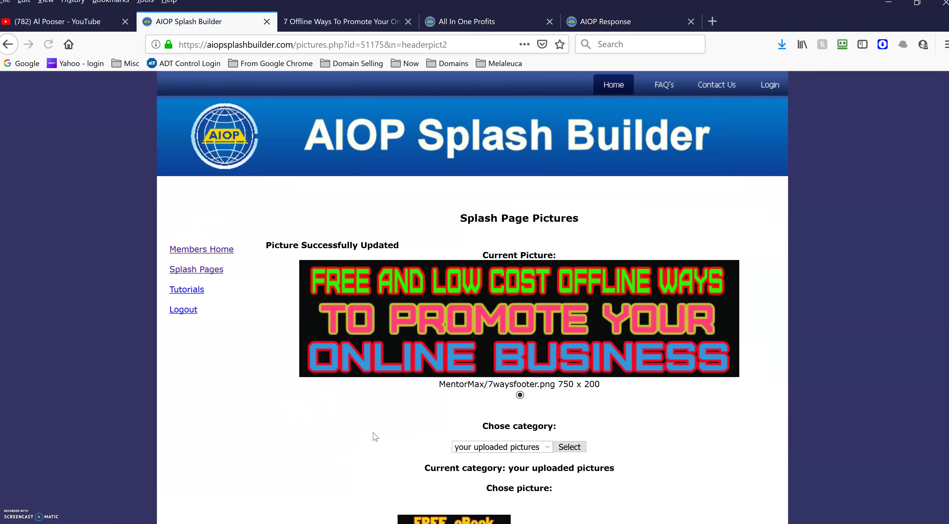
{"action": "scroll", "coordinate": [304, 193], "scroll_direction": "down", "scroll_amount": 8}
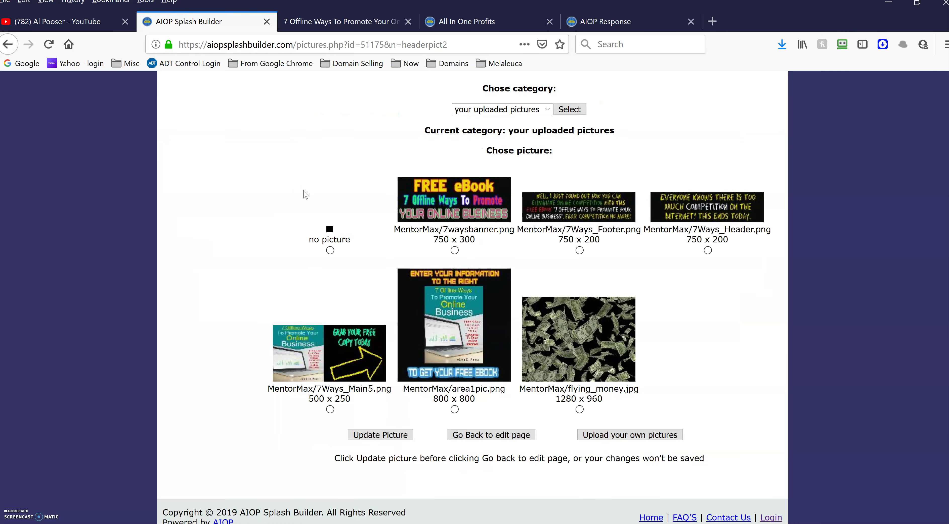
{"action": "left_click", "coordinate": [494, 441]}
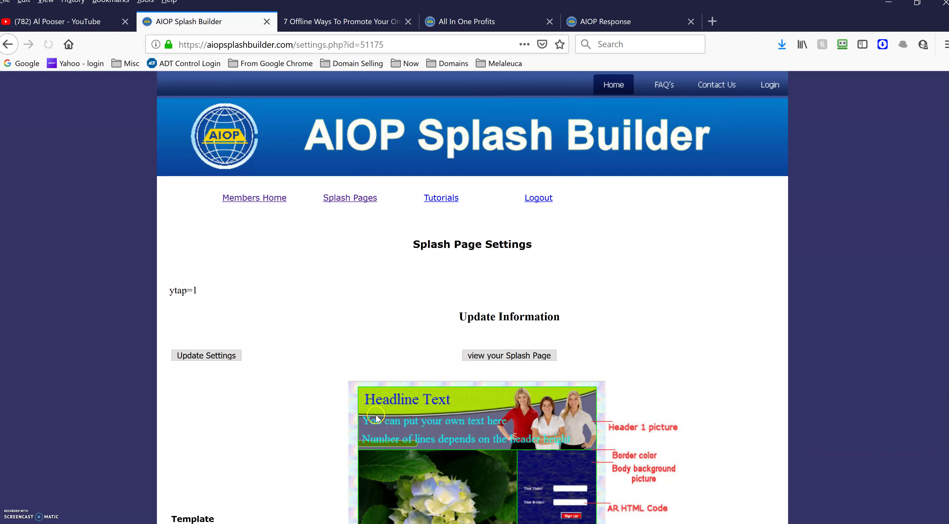
{"action": "scroll", "coordinate": [292, 317], "scroll_direction": "down", "scroll_amount": 3}
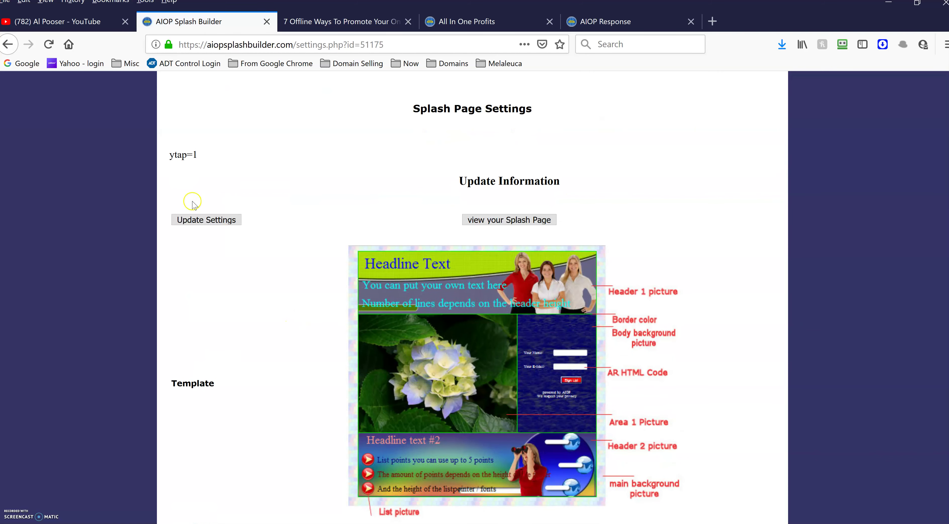
{"action": "left_click", "coordinate": [213, 220]}
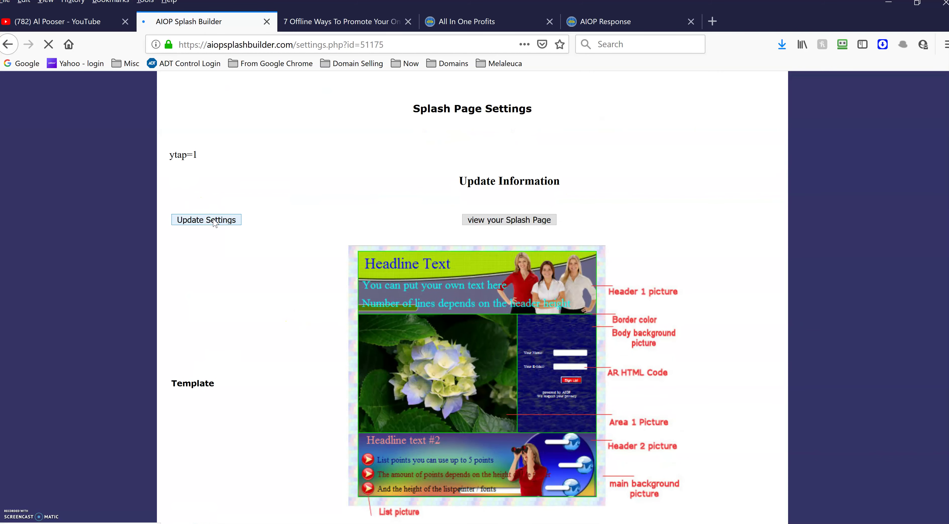
Examine the splash page preview, checking the background, both header pictures, the Area 1 picture and the empty form area.
{"action": "scroll", "coordinate": [287, 239], "scroll_direction": "down", "scroll_amount": 10}
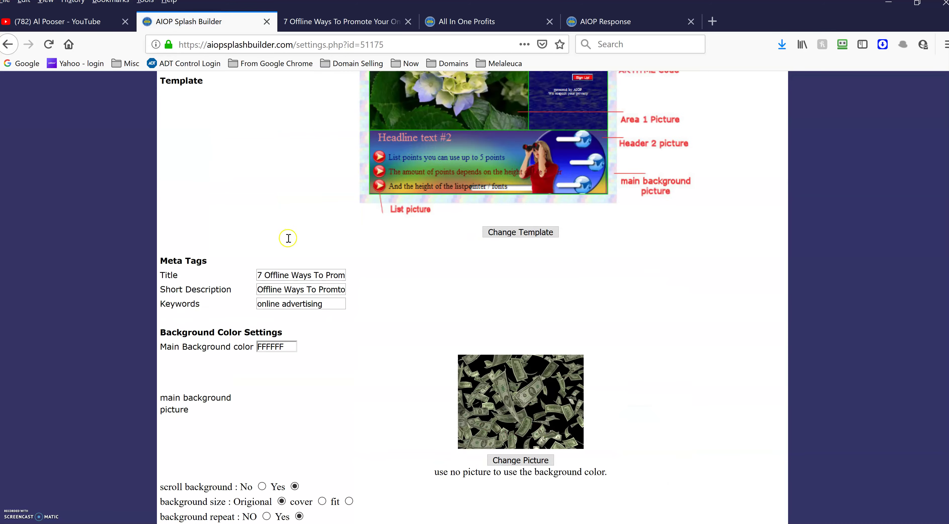
{"action": "scroll", "coordinate": [288, 240], "scroll_direction": "down", "scroll_amount": 20}
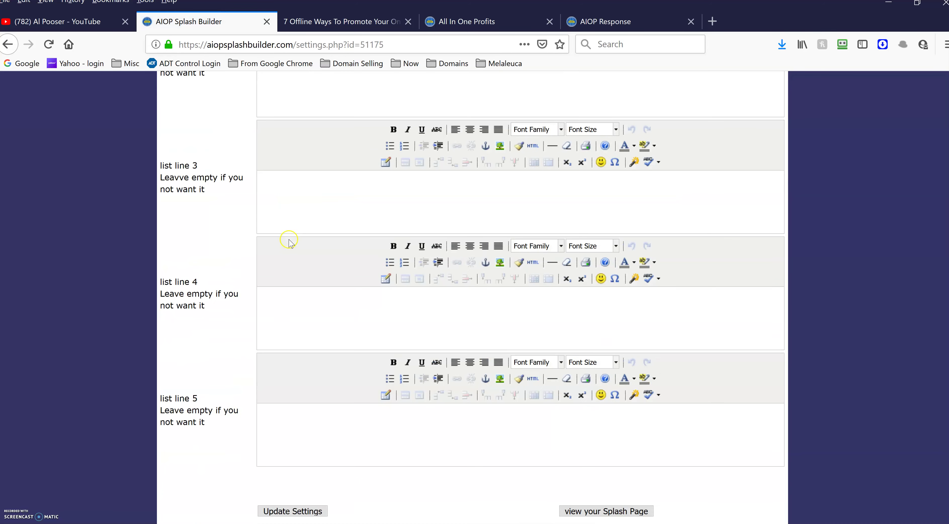
{"action": "scroll", "coordinate": [289, 241], "scroll_direction": "down", "scroll_amount": 15}
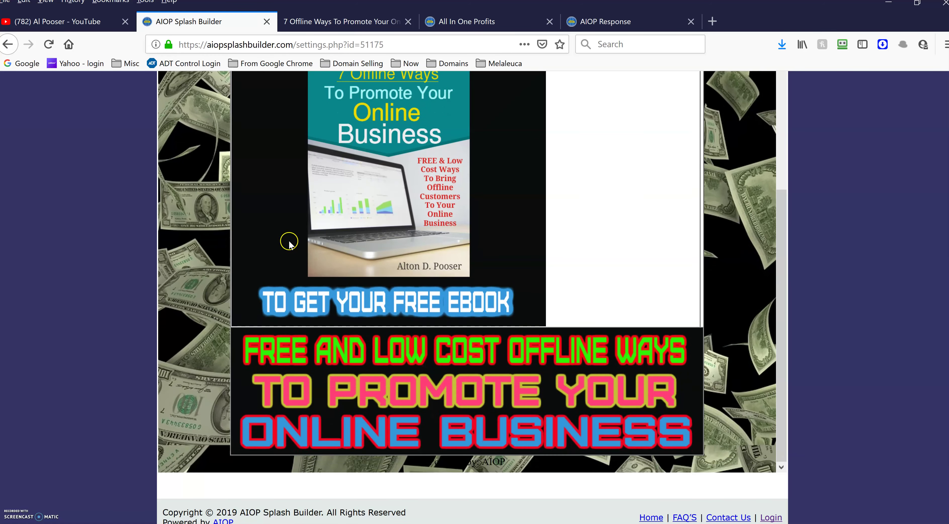
{"action": "scroll", "coordinate": [190, 256], "scroll_direction": "up", "scroll_amount": 4}
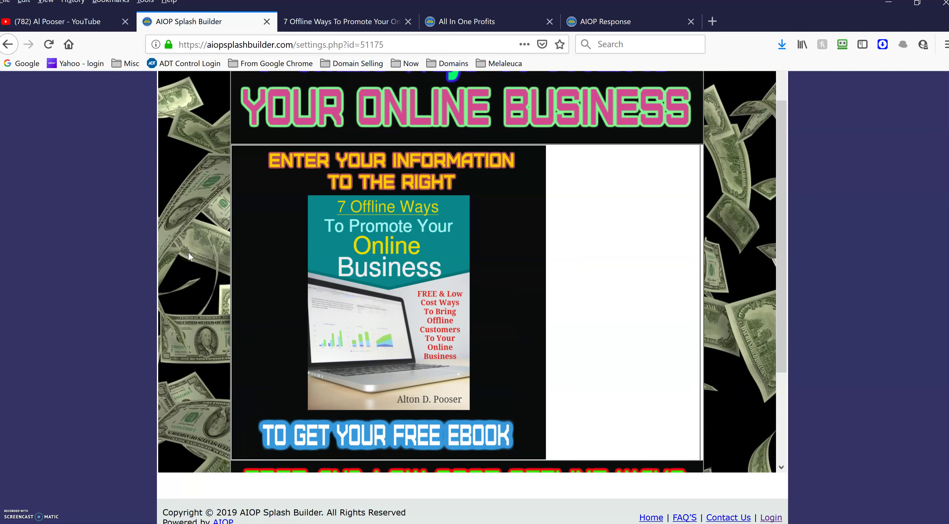
{"action": "scroll", "coordinate": [326, 265], "scroll_direction": "up", "scroll_amount": 2}
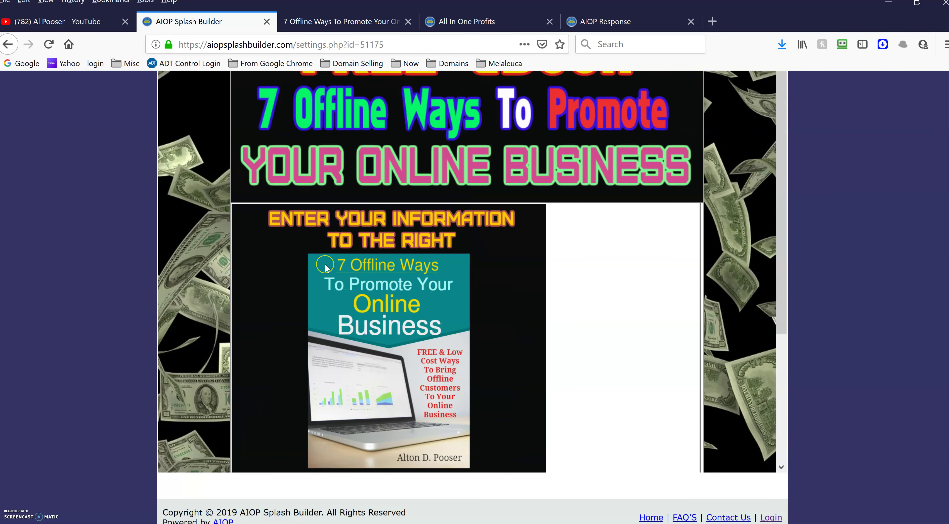
{"action": "scroll", "coordinate": [326, 266], "scroll_direction": "up", "scroll_amount": 1}
{"action": "scroll", "coordinate": [276, 293], "scroll_direction": "up", "scroll_amount": 15}
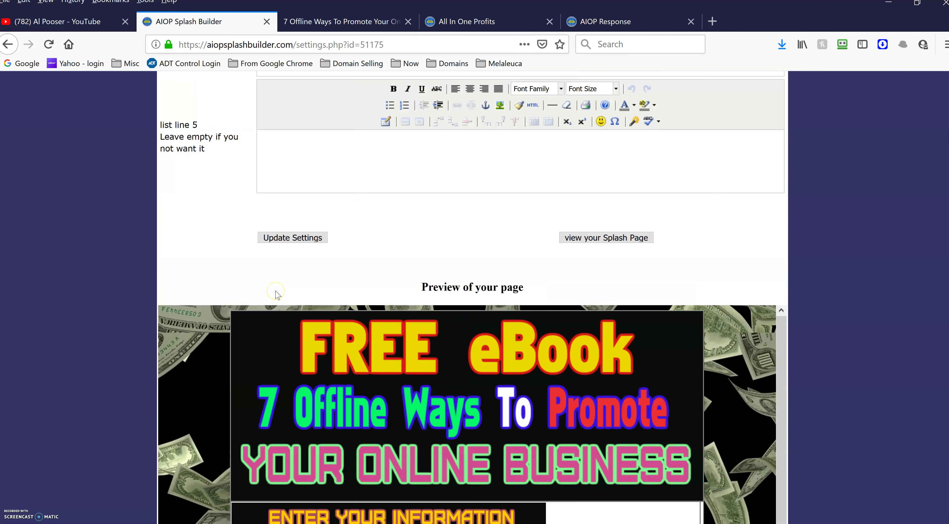
{"action": "scroll", "coordinate": [277, 294], "scroll_direction": "up", "scroll_amount": 20}
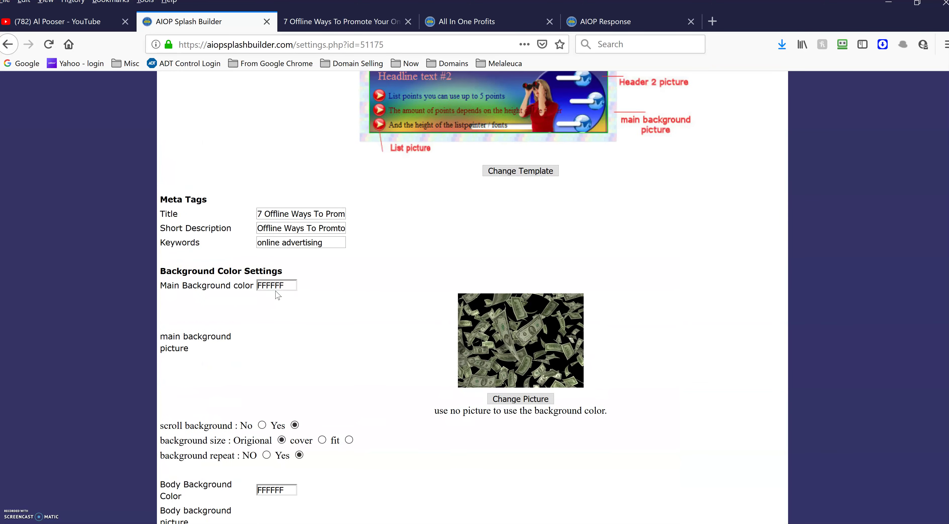
Close the open AIOP Response form page and reopen the Autoresponder from the All In One Profits members site.
{"action": "left_click", "coordinate": [501, 23]}
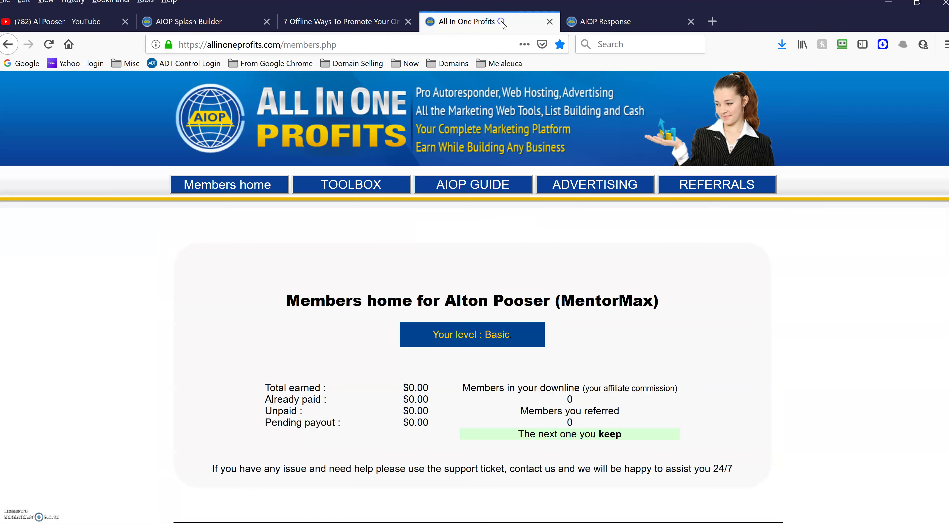
{"action": "left_click", "coordinate": [619, 25]}
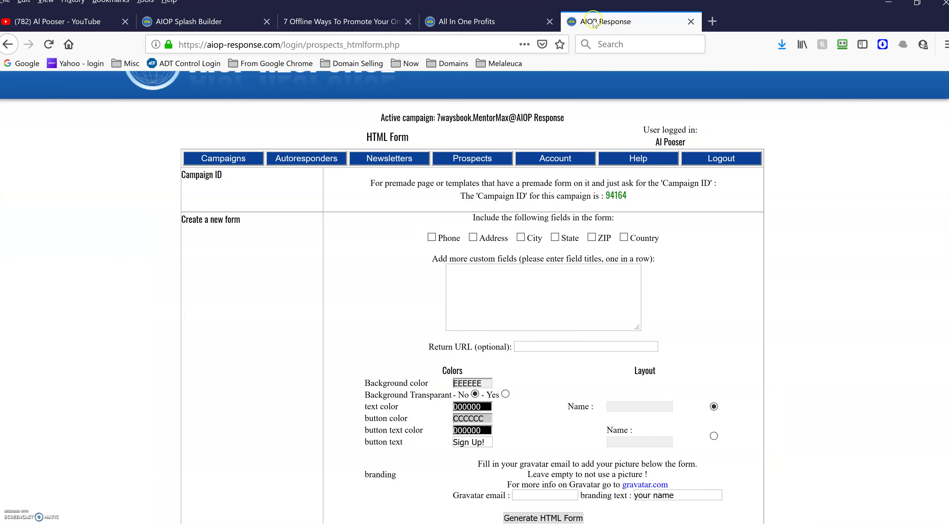
{"action": "left_click", "coordinate": [519, 22]}
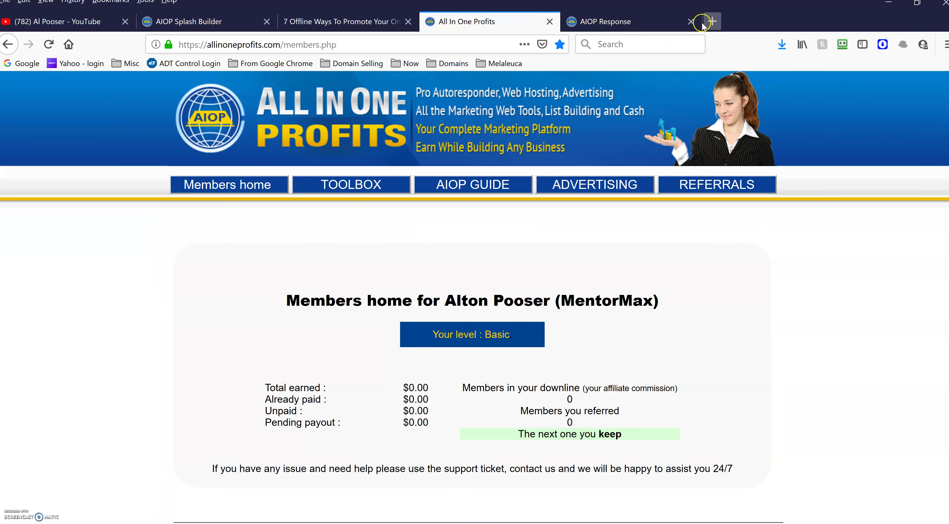
{"action": "left_click", "coordinate": [690, 21]}
{"action": "mouse_move", "coordinate": [387, 197]}
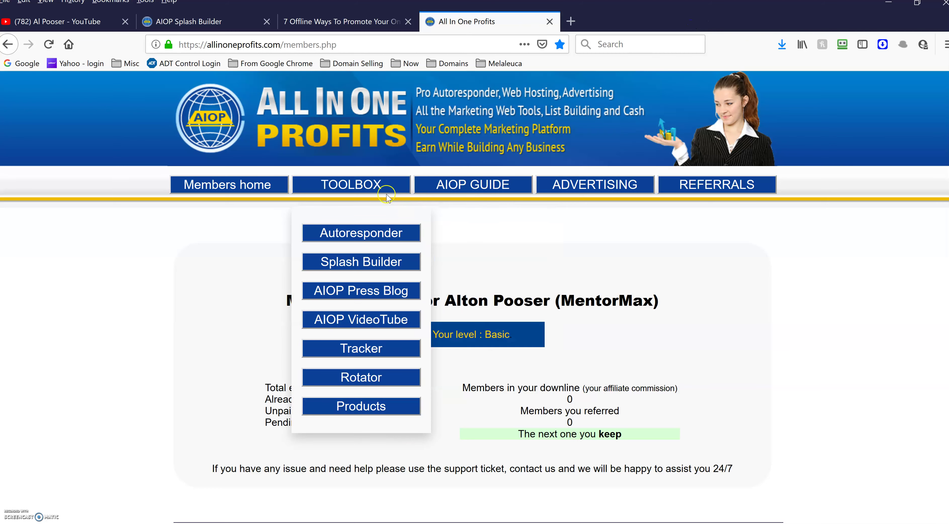
{"action": "left_click", "coordinate": [373, 233]}
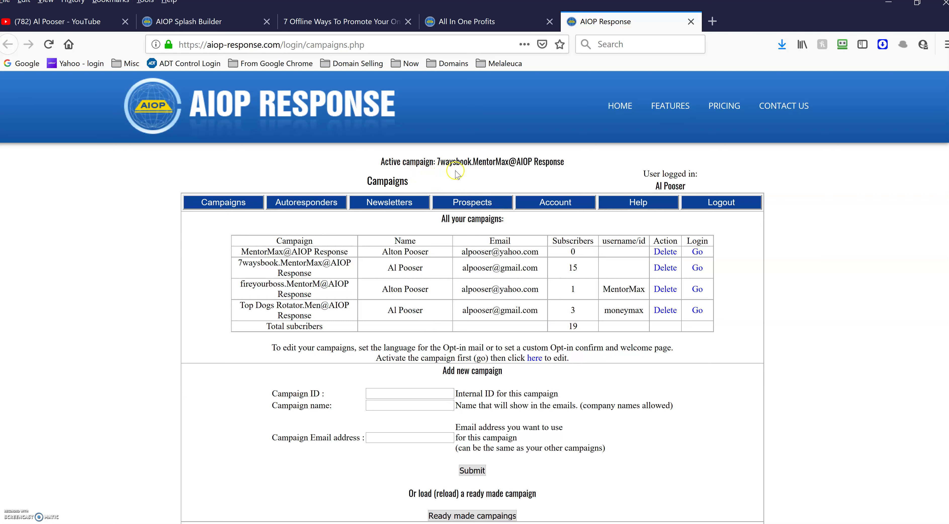
Open the HTML Form page for prospects and generate the small predesigned form with the red down arrow inside the box.
{"action": "mouse_move", "coordinate": [464, 203]}
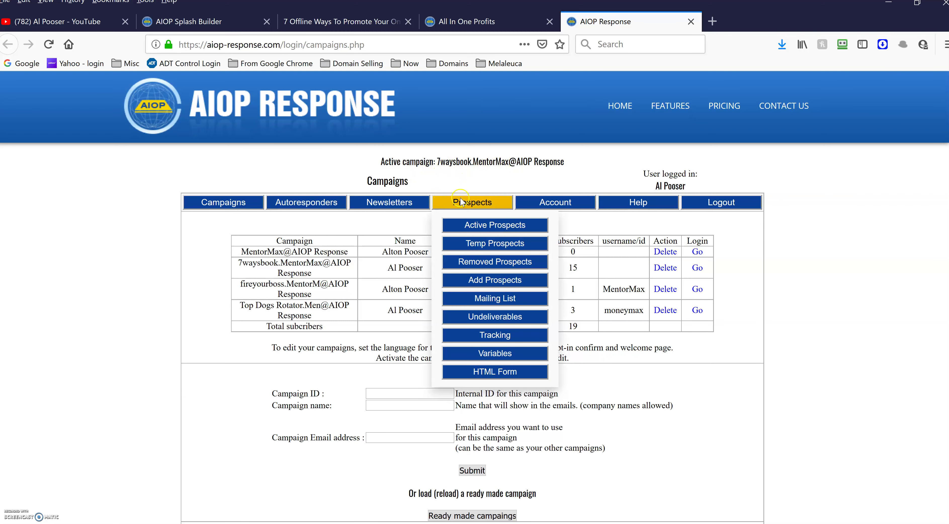
{"action": "left_click", "coordinate": [488, 371]}
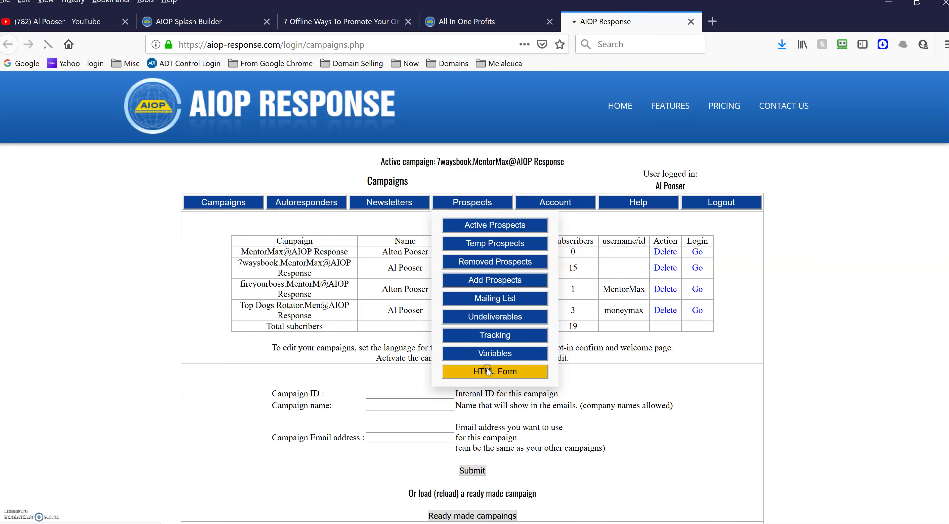
{"action": "scroll", "coordinate": [354, 336], "scroll_direction": "down", "scroll_amount": 2}
{"action": "scroll", "coordinate": [352, 337], "scroll_direction": "down", "scroll_amount": 15}
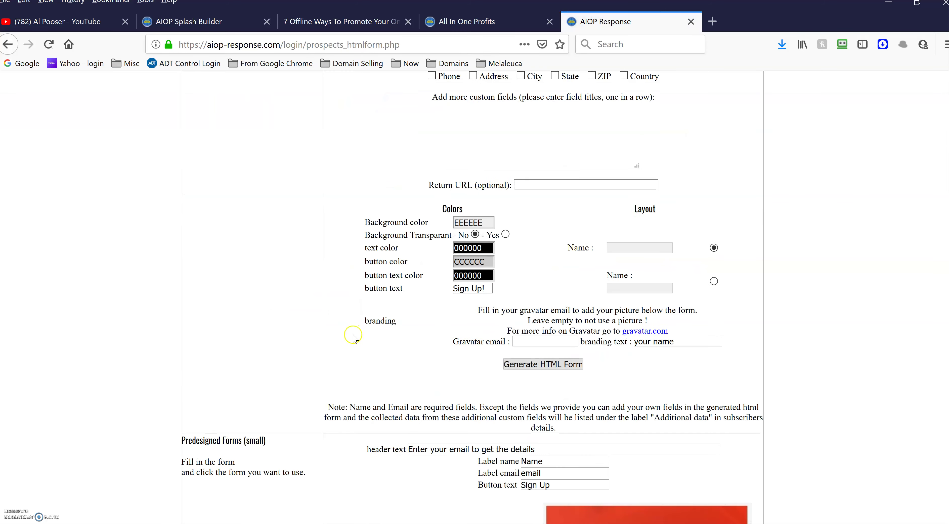
{"action": "scroll", "coordinate": [334, 317], "scroll_direction": "down", "scroll_amount": 4}
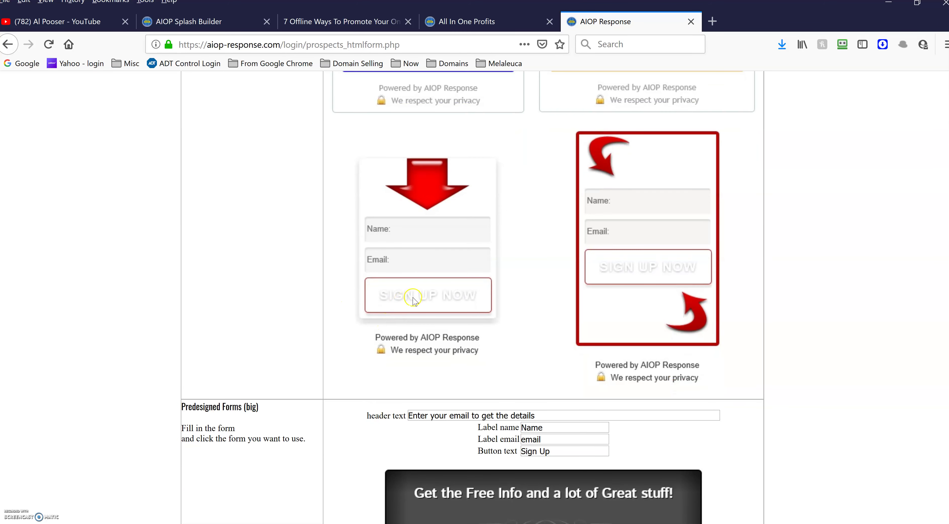
{"action": "left_click", "coordinate": [429, 296]}
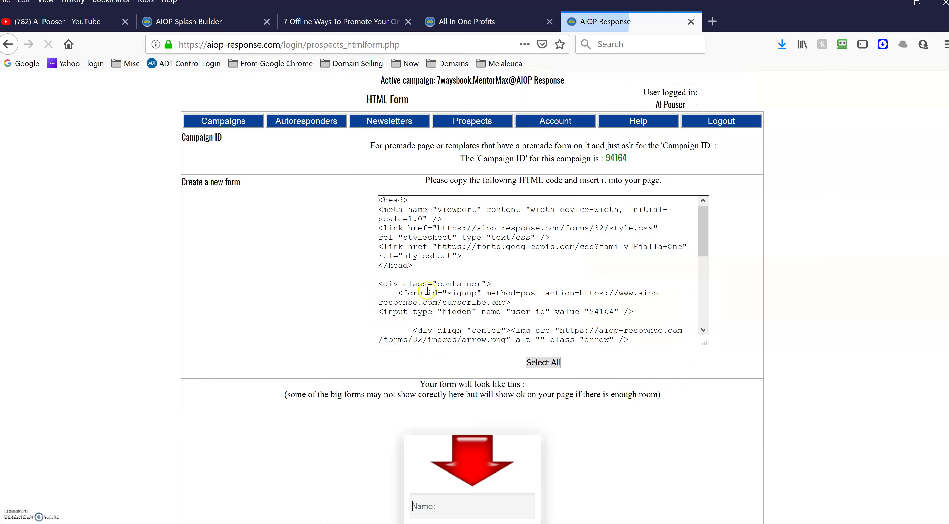
Search the generated form page for "sign" and go to its match in the HTML code.
{"action": "key", "text": "ctrl+f"}
{"action": "type", "text": "sign"}
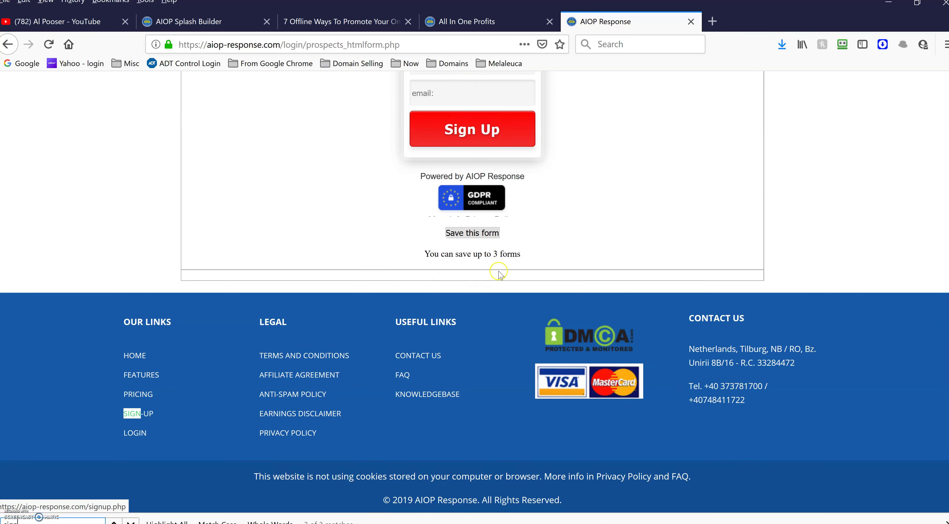
{"action": "scroll", "coordinate": [441, 265], "scroll_direction": "up", "scroll_amount": 10}
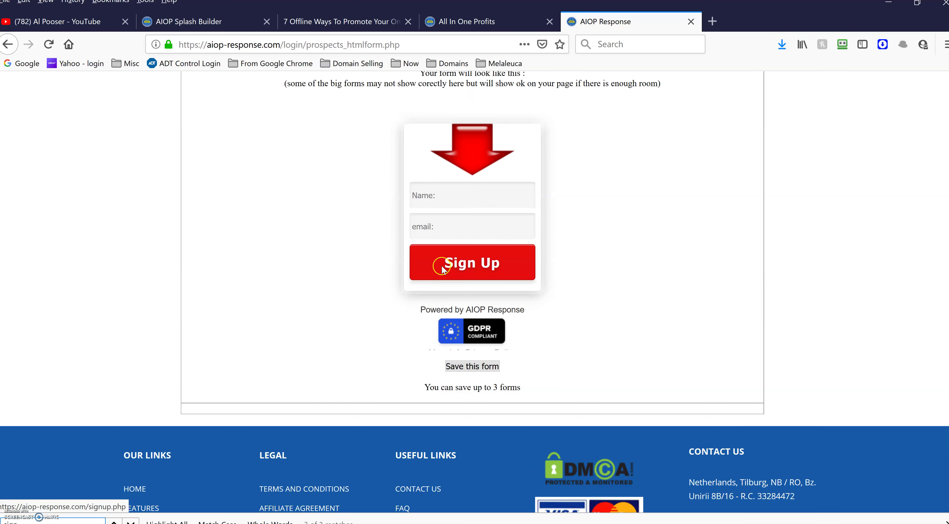
{"action": "scroll", "coordinate": [411, 266], "scroll_direction": "up", "scroll_amount": 2}
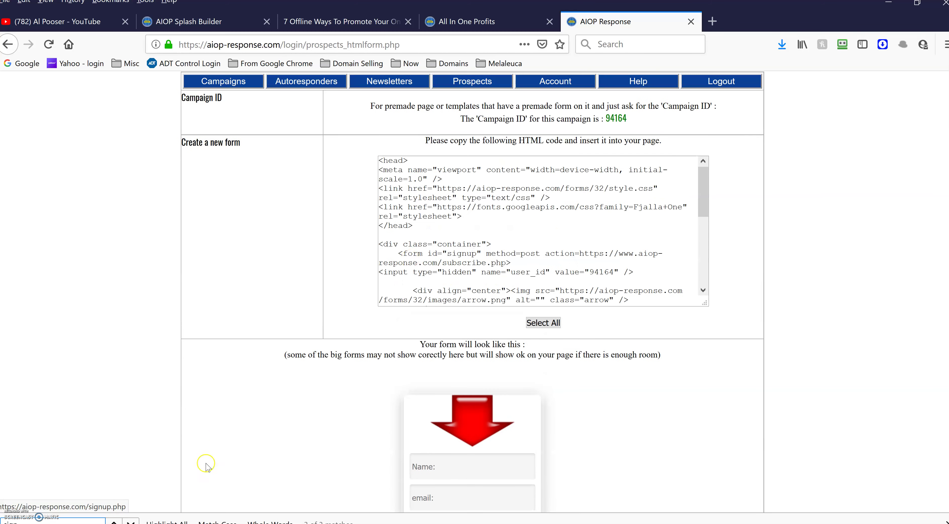
{"action": "left_click", "coordinate": [130, 521]}
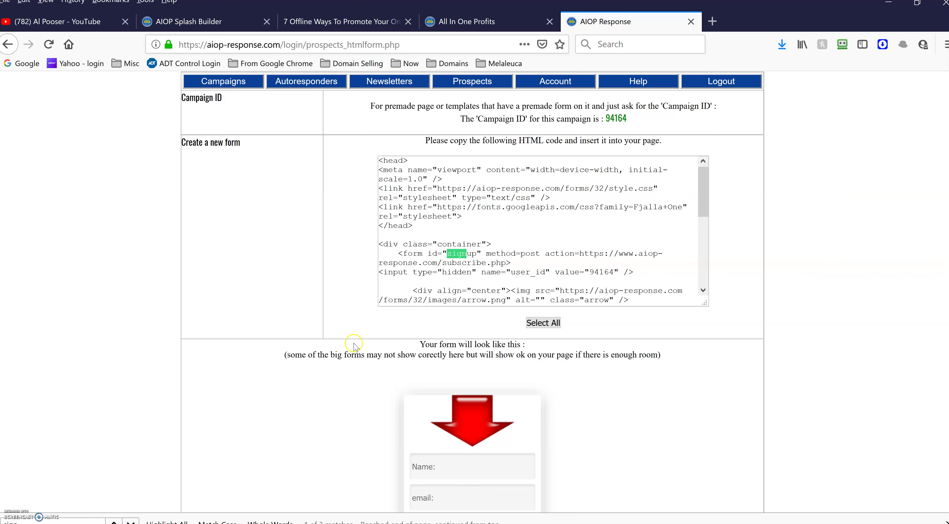
Check the button wording on the existing splash page, and replace the form id "signup" in the HTML code with "Free eBook".
{"action": "left_click", "coordinate": [447, 255]}
{"action": "left_click_drag", "start_coordinate": [454, 257], "coordinate": [476, 255]}
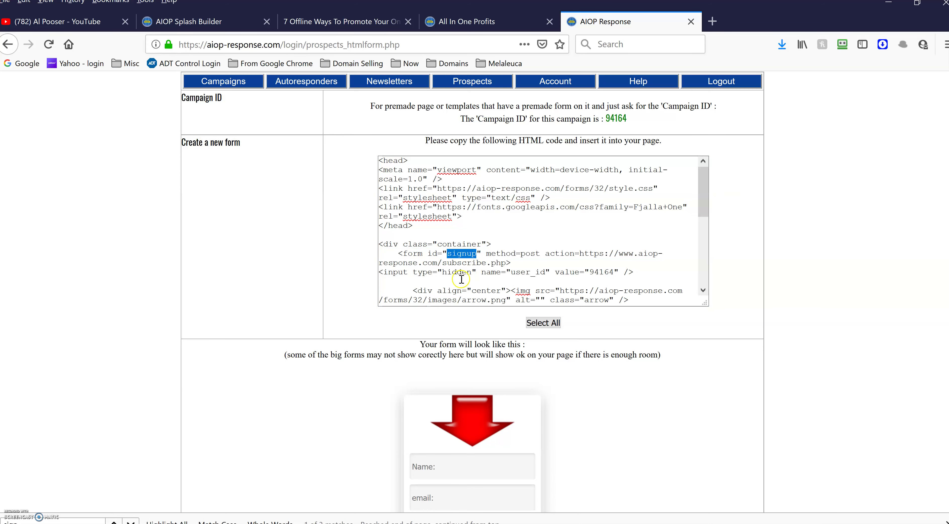
{"action": "left_click", "coordinate": [344, 22]}
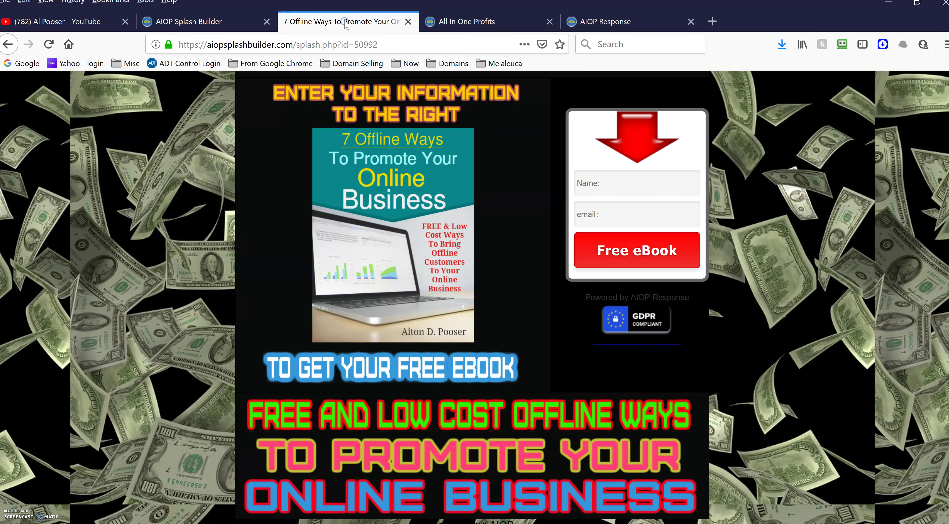
{"action": "left_click", "coordinate": [604, 18]}
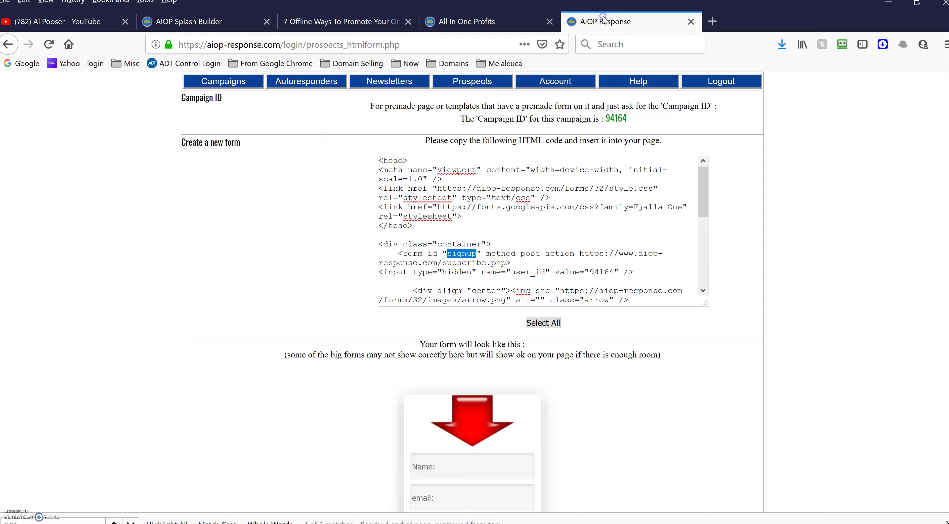
{"action": "type", "text": "Free e"}
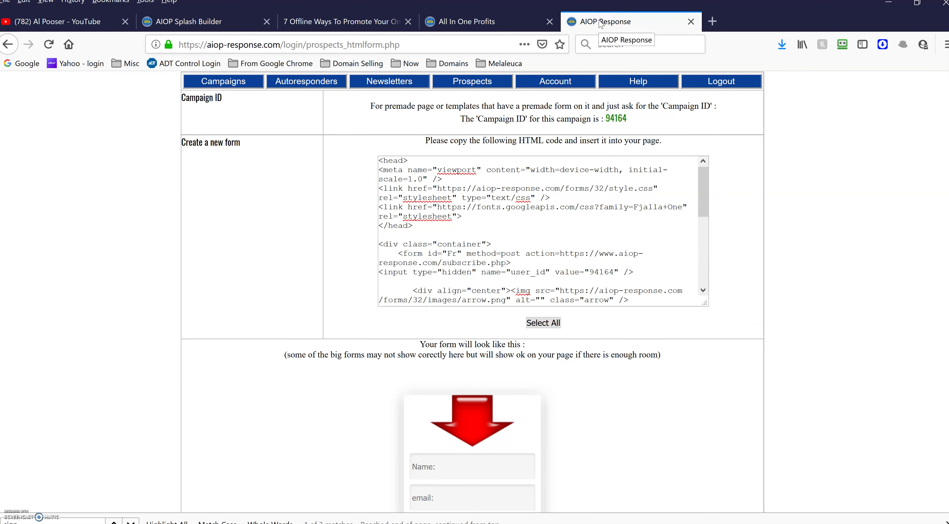
{"action": "type", "text": "Book"}
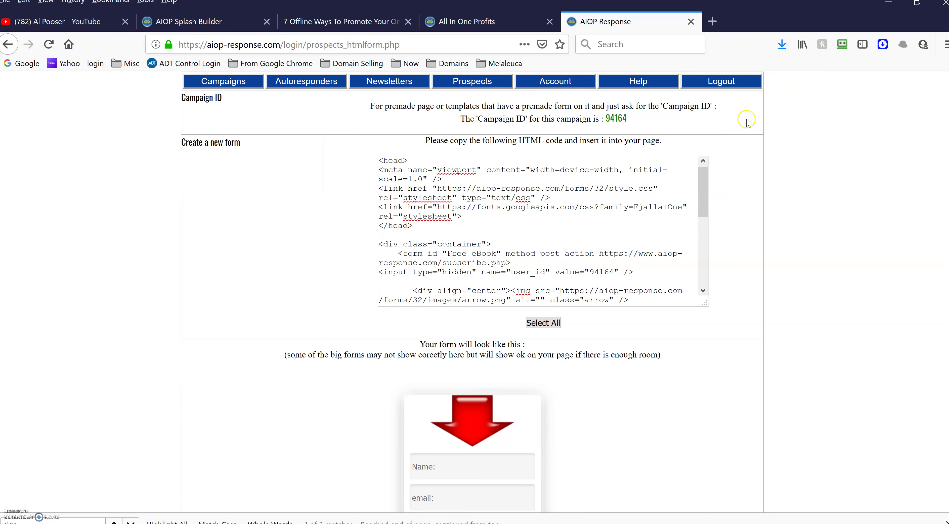
Copy the complete HTML code of the generated sign-up form.
{"action": "left_click", "coordinate": [543, 323]}
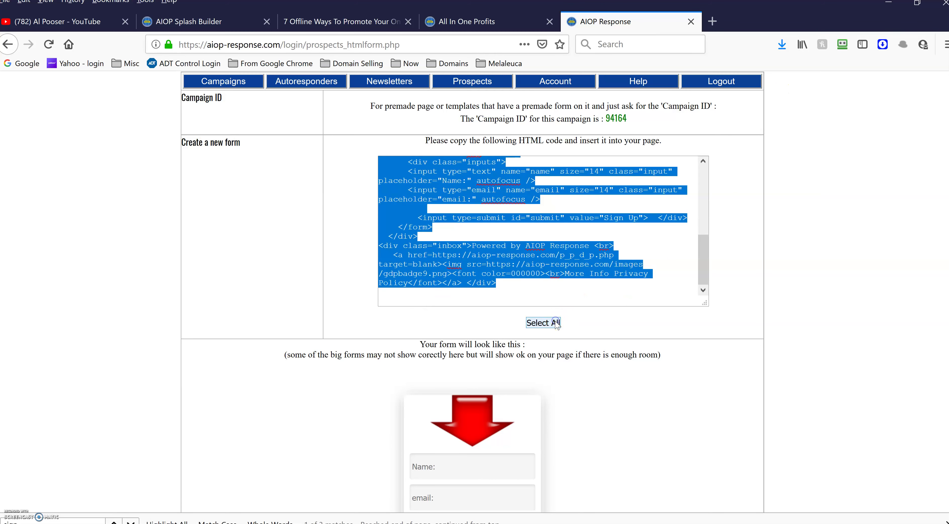
{"action": "right_click", "coordinate": [411, 180]}
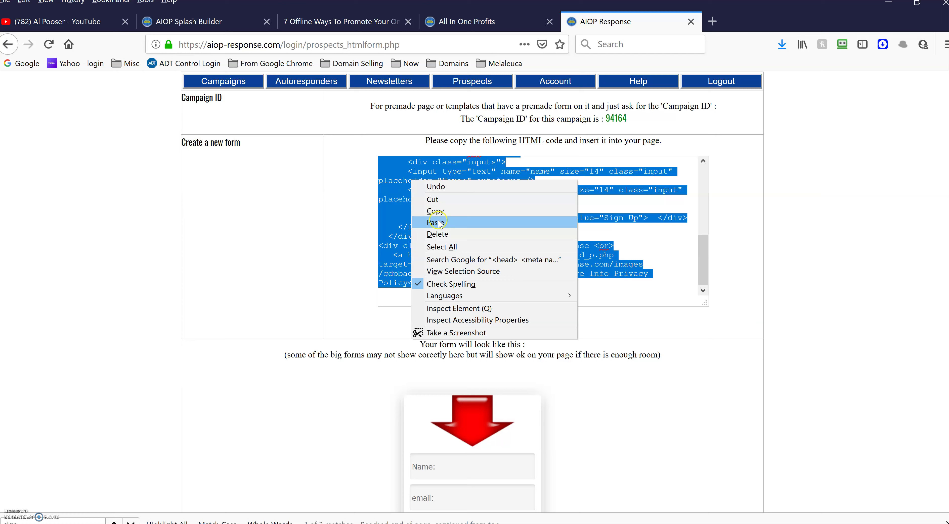
{"action": "left_click", "coordinate": [435, 212]}
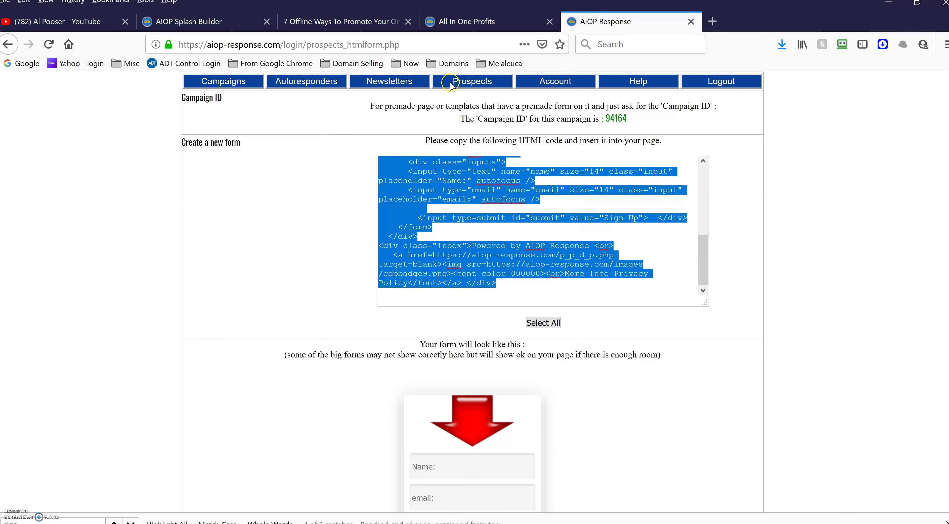
Paste the copied form code into the AR HTML Code field of the splash page settings and update the settings.
{"action": "left_click", "coordinate": [474, 19]}
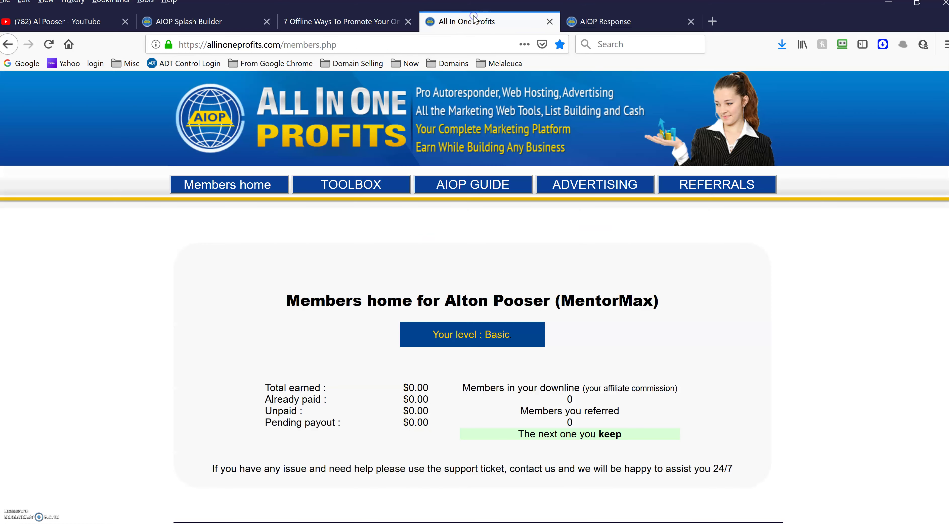
{"action": "left_click", "coordinate": [230, 21]}
{"action": "scroll", "coordinate": [271, 228], "scroll_direction": "down", "scroll_amount": 15}
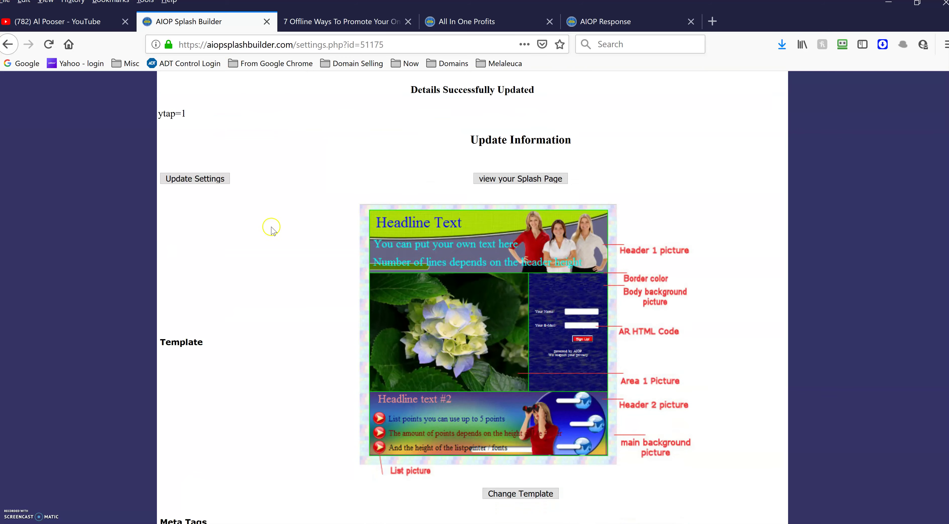
{"action": "scroll", "coordinate": [272, 229], "scroll_direction": "down", "scroll_amount": 5}
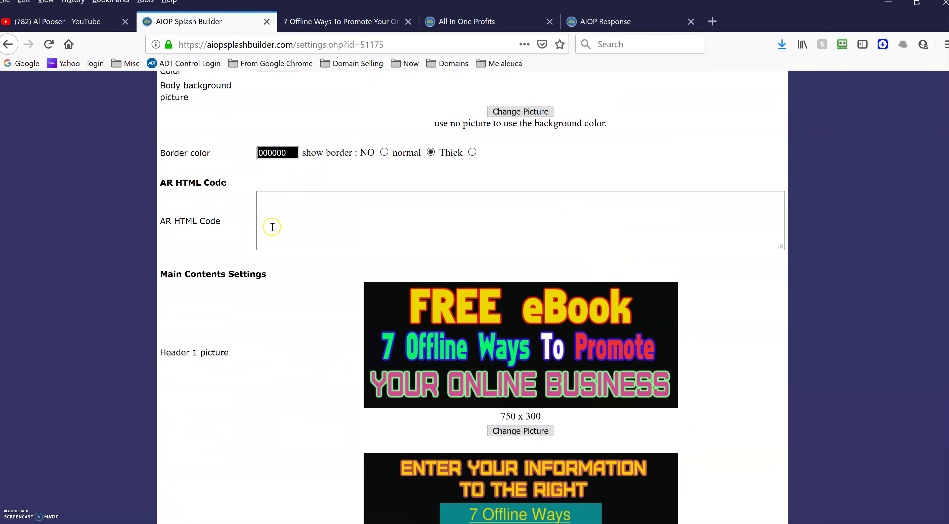
{"action": "right_click", "coordinate": [289, 207]}
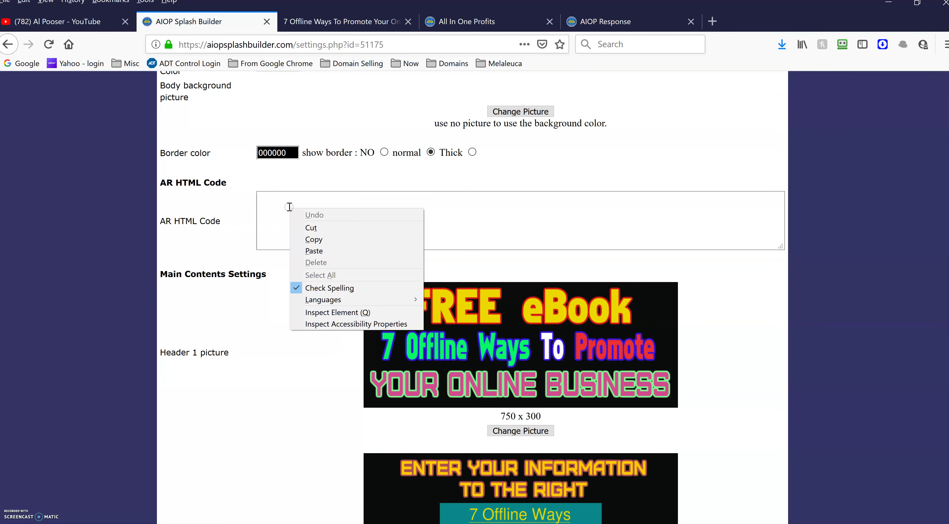
{"action": "left_click", "coordinate": [314, 251]}
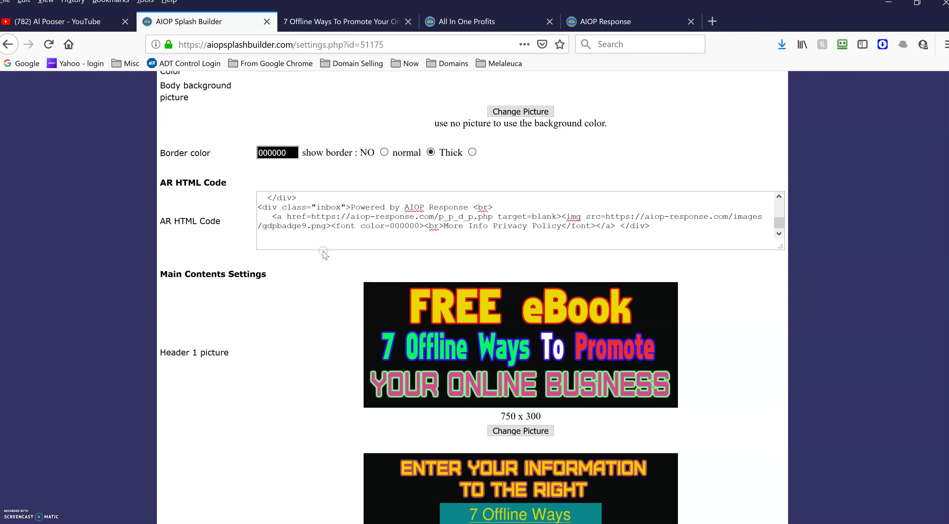
{"action": "scroll", "coordinate": [199, 309], "scroll_direction": "up", "scroll_amount": 17}
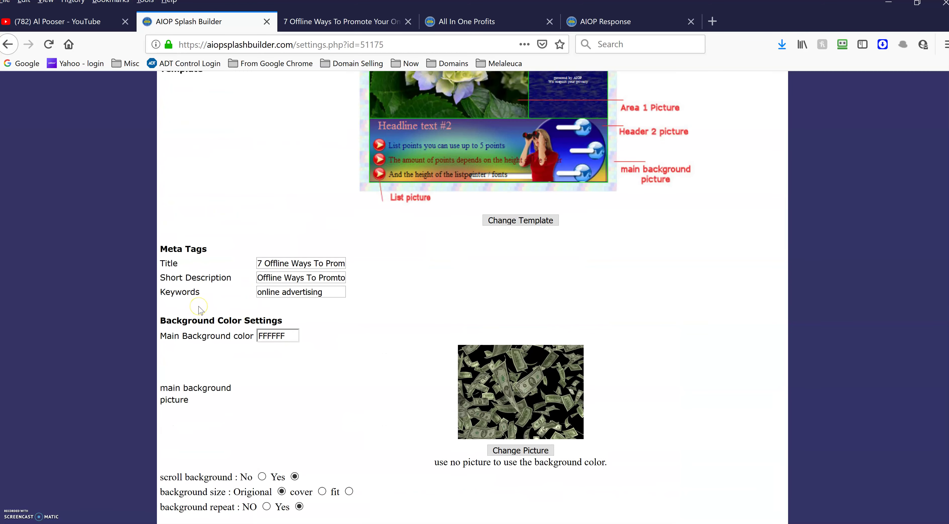
{"action": "left_click", "coordinate": [215, 244]}
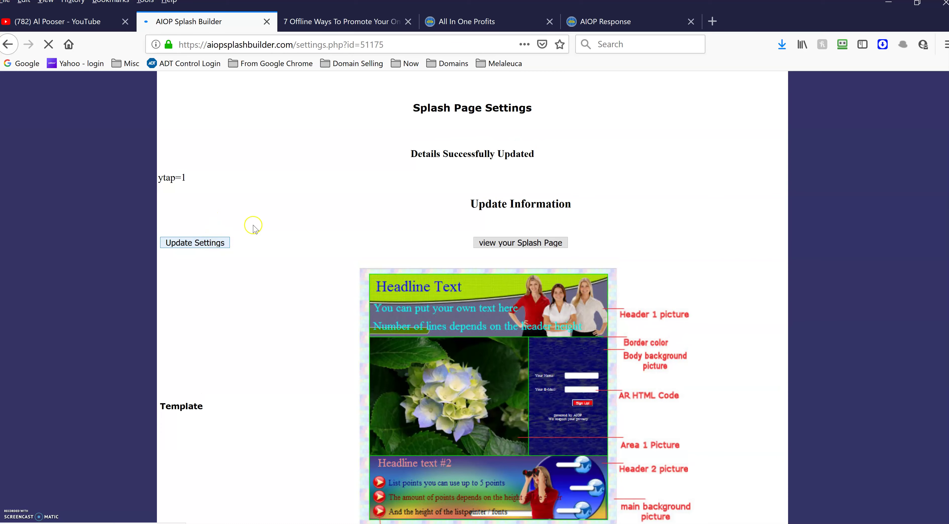
Examine the updated splash page preview, checking the opt-in form, header pictures and Area 1 picture, and return to the splash page list.
{"action": "scroll", "coordinate": [253, 229], "scroll_direction": "down", "scroll_amount": 20}
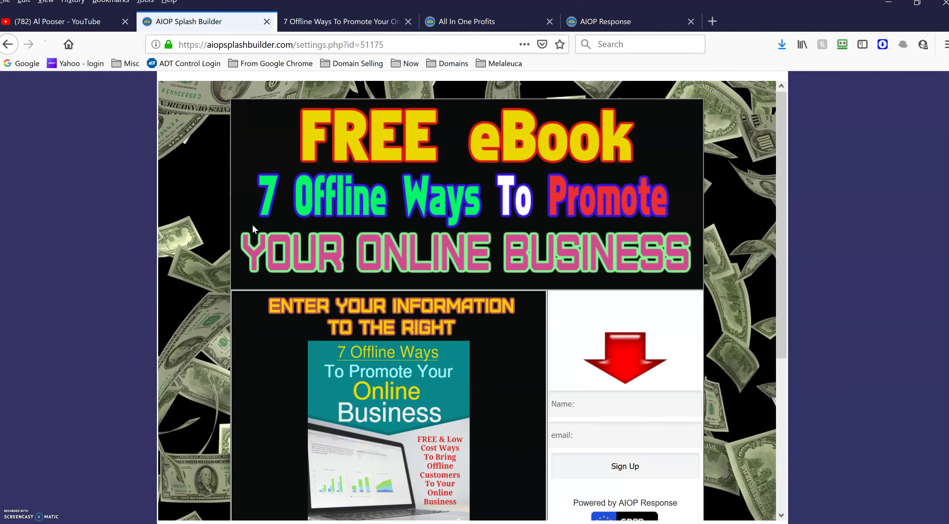
{"action": "scroll", "coordinate": [253, 228], "scroll_direction": "down", "scroll_amount": 1}
{"action": "scroll", "coordinate": [424, 238], "scroll_direction": "down", "scroll_amount": 6}
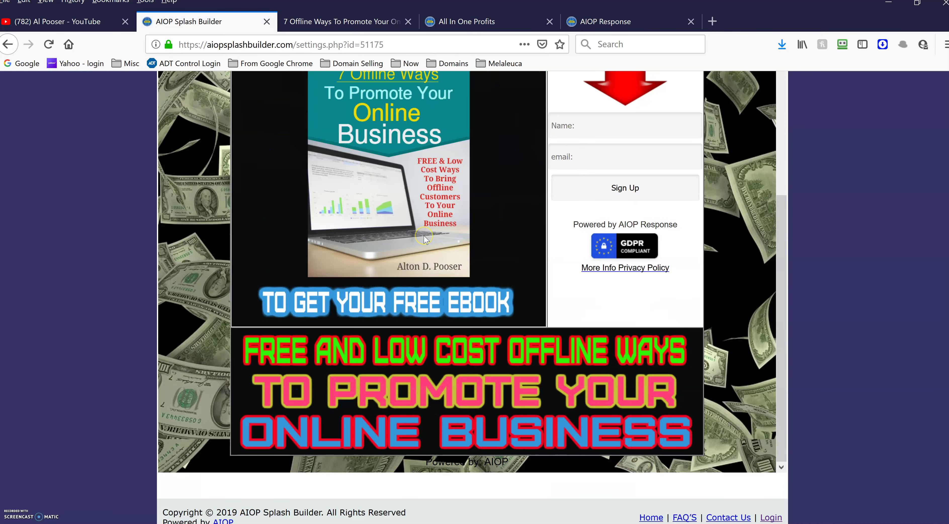
{"action": "scroll", "coordinate": [427, 239], "scroll_direction": "up", "scroll_amount": 15}
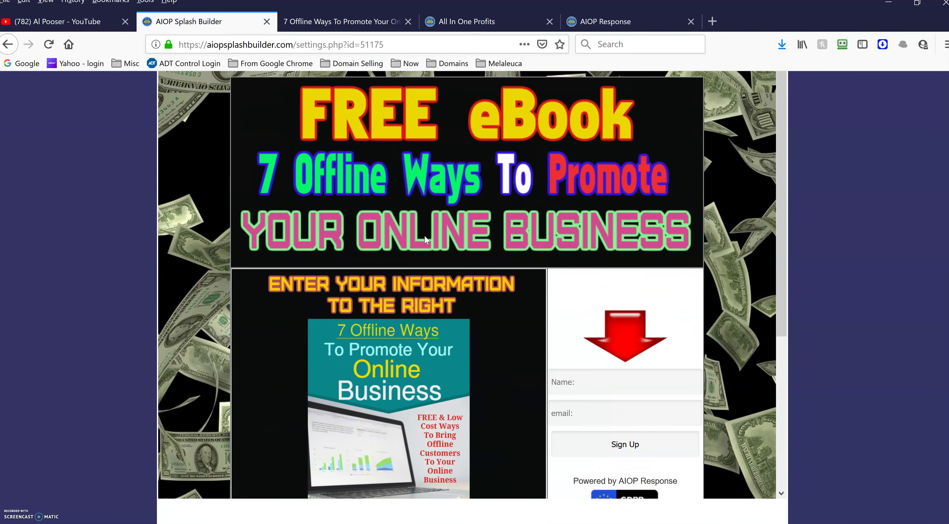
{"action": "scroll", "coordinate": [427, 240], "scroll_direction": "up", "scroll_amount": 20}
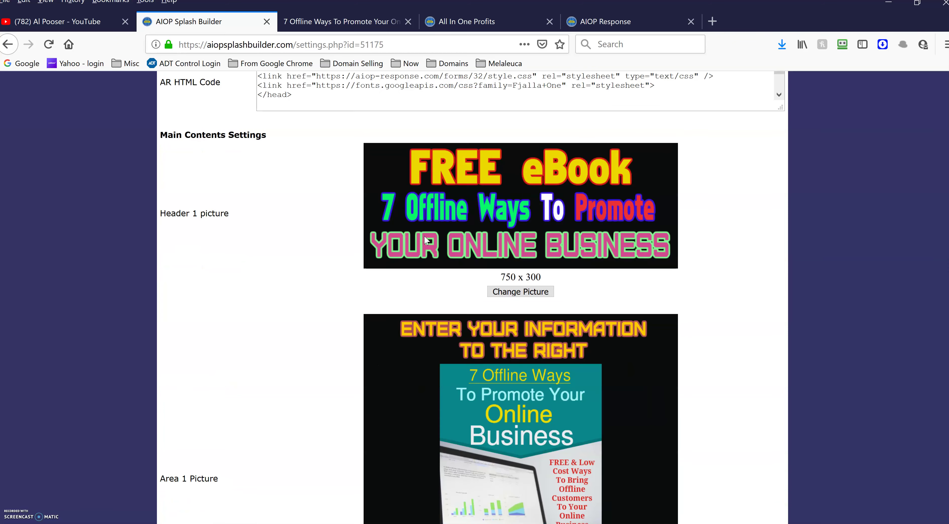
{"action": "scroll", "coordinate": [424, 240], "scroll_direction": "up", "scroll_amount": 10}
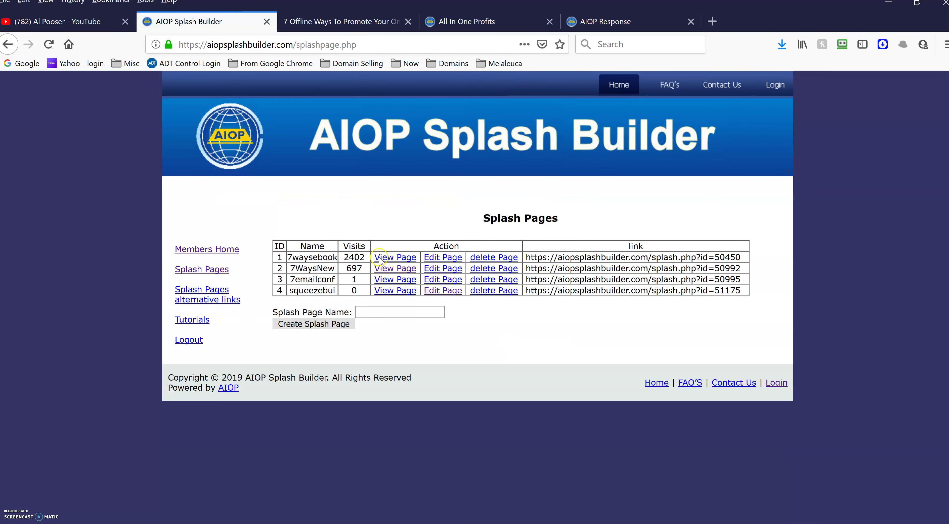
{"action": "left_click_drag", "start_coordinate": [527, 292], "coordinate": [726, 291]}
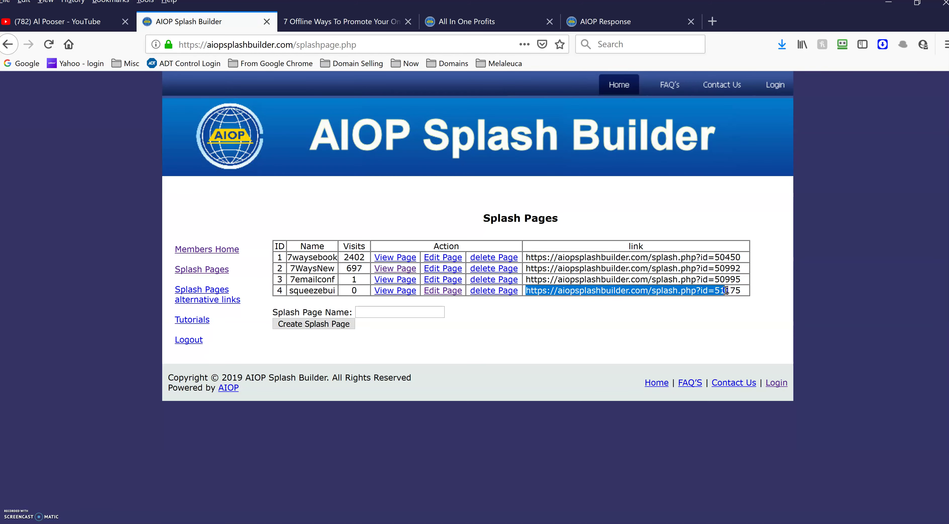
{"action": "right_click", "coordinate": [739, 291]}
{"action": "left_click", "coordinate": [804, 313]}
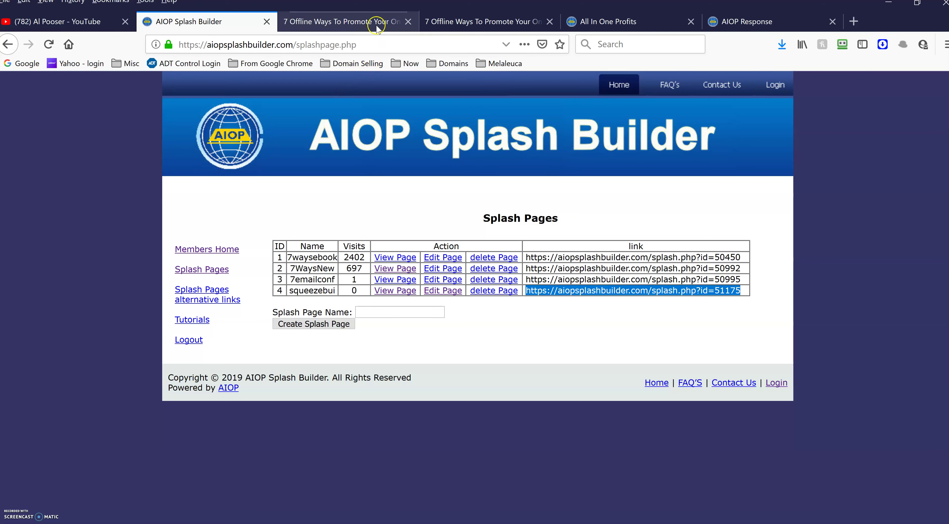
{"action": "left_click", "coordinate": [853, 20]}
{"action": "right_click", "coordinate": [315, 37]}
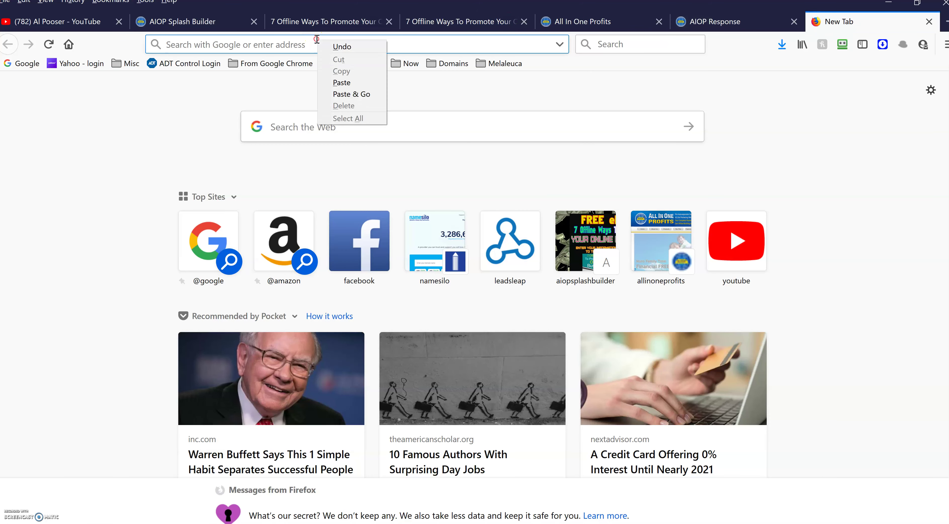
{"action": "left_click", "coordinate": [359, 94]}
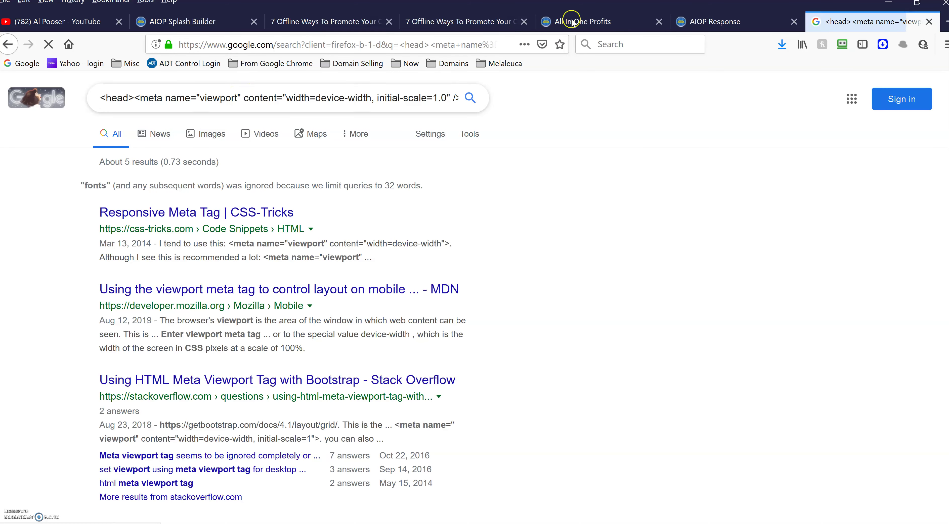
{"action": "left_click", "coordinate": [398, 47]}
{"action": "right_click", "coordinate": [397, 47]}
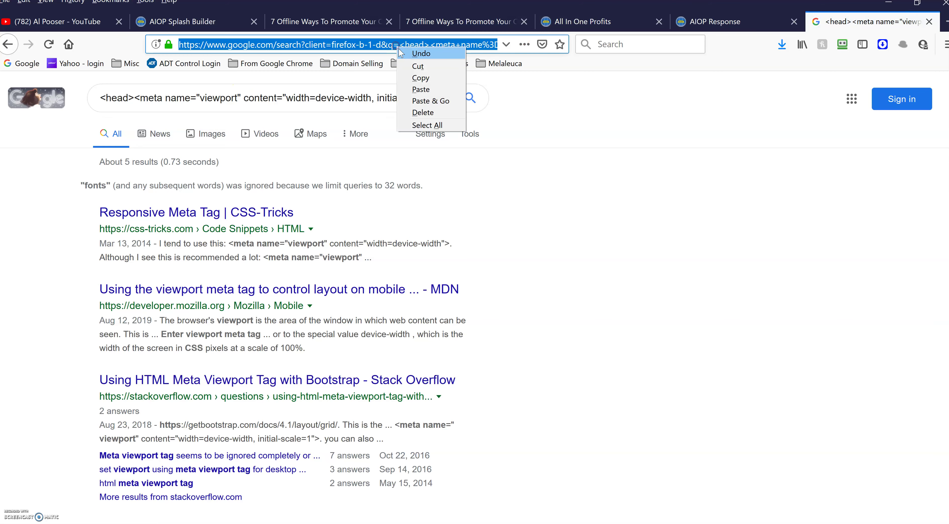
{"action": "left_click", "coordinate": [421, 89]}
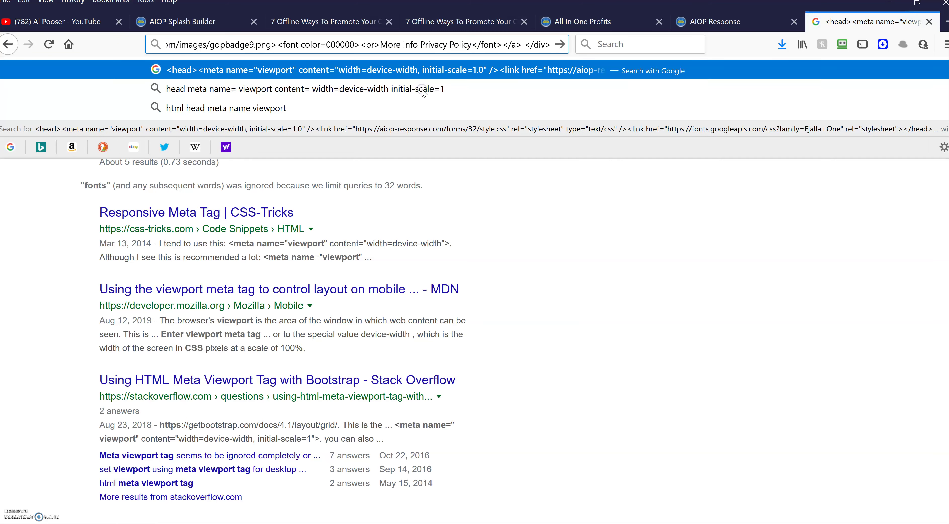
{"action": "left_click", "coordinate": [203, 31]}
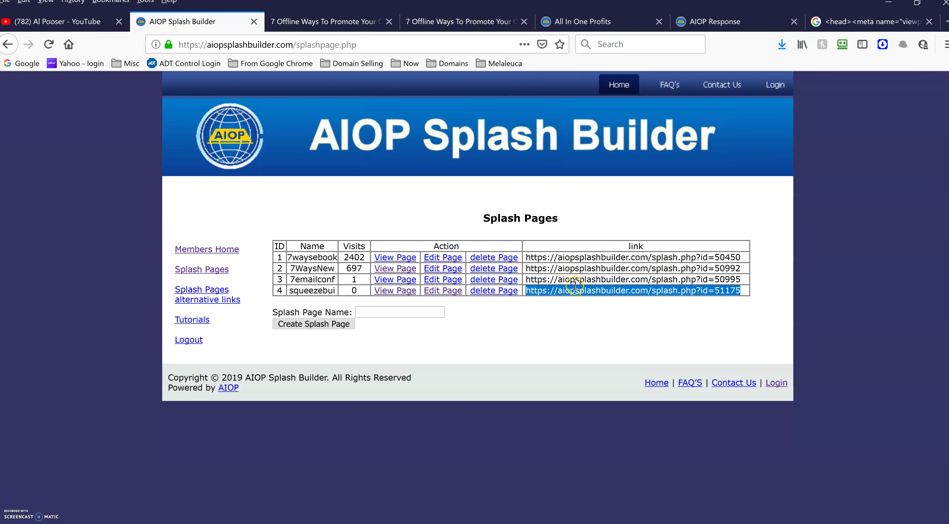
{"action": "right_click", "coordinate": [573, 293]}
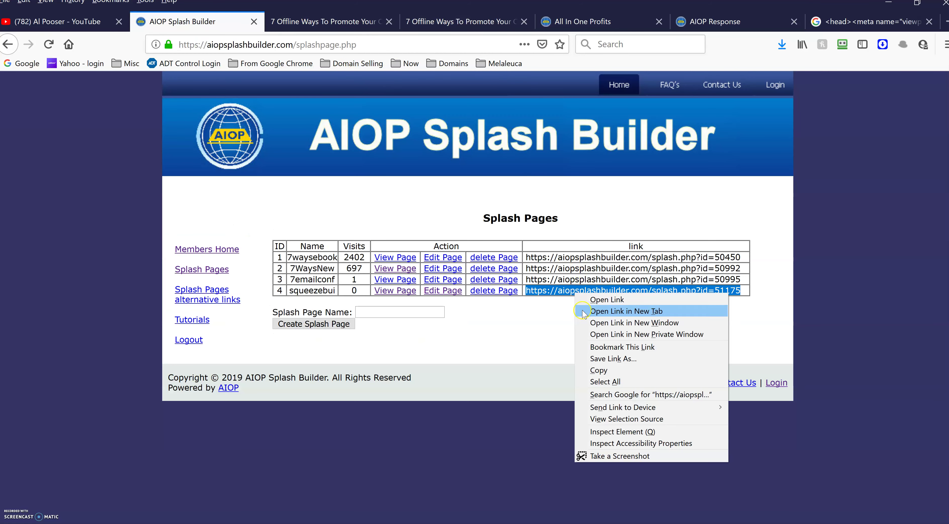
{"action": "left_click", "coordinate": [599, 371]}
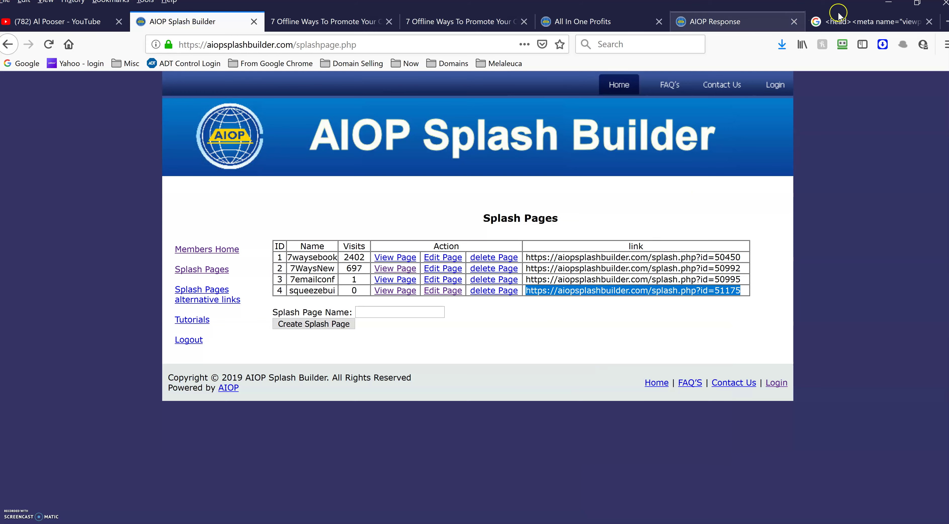
{"action": "left_click", "coordinate": [840, 19]}
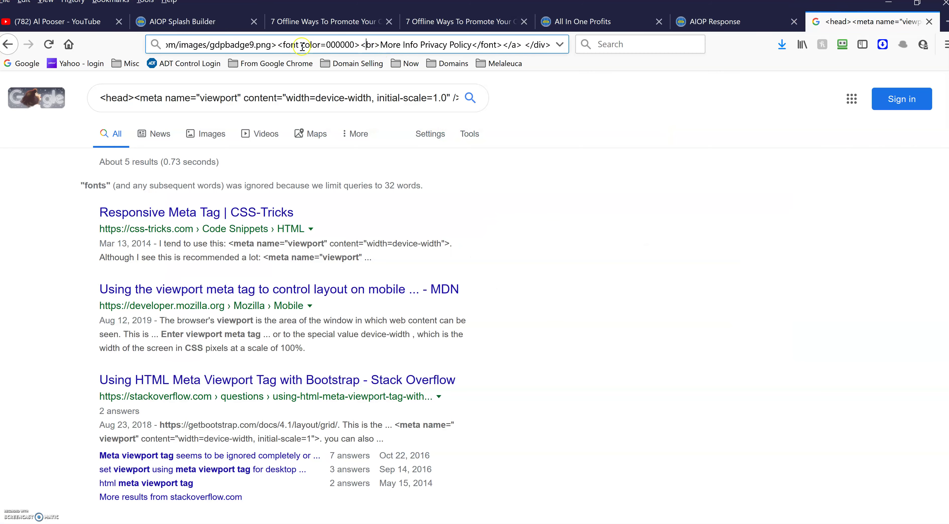
{"action": "left_click", "coordinate": [928, 22]}
{"action": "left_click", "coordinate": [852, 22]}
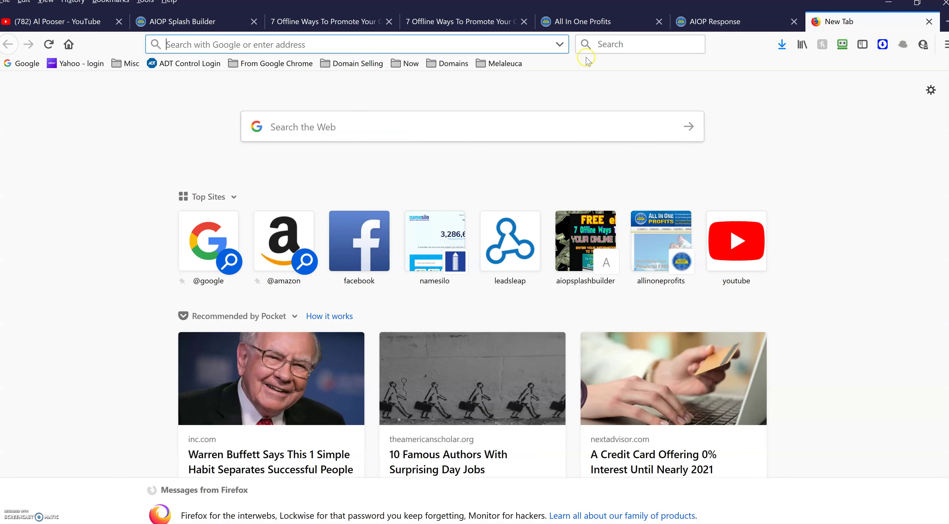
{"action": "right_click", "coordinate": [336, 45]}
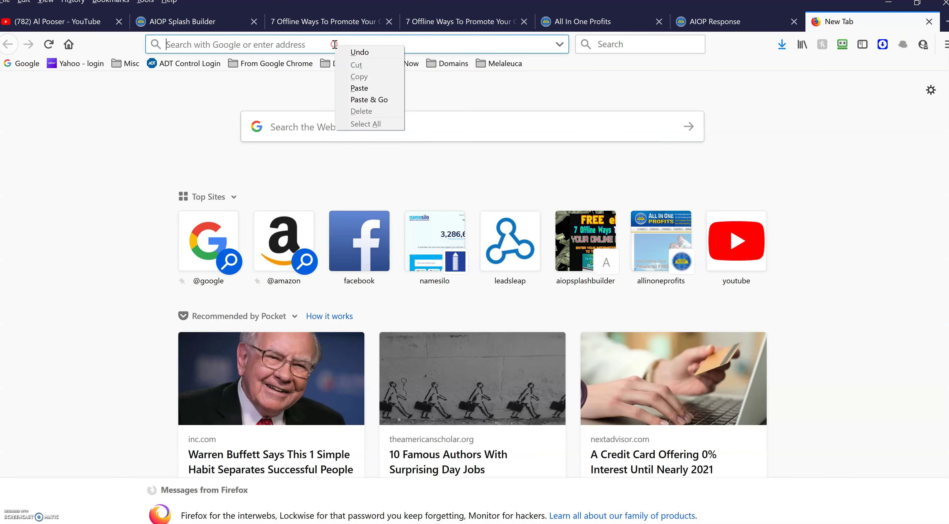
{"action": "left_click", "coordinate": [380, 100]}
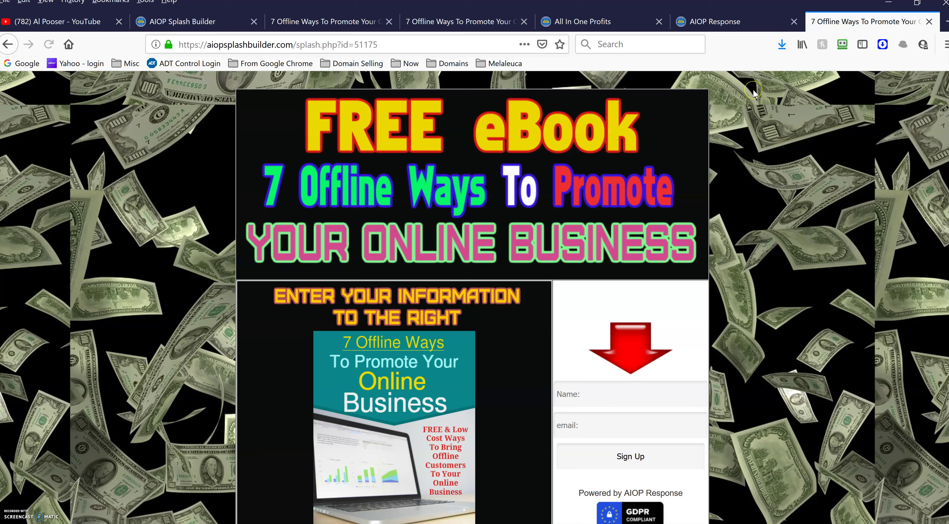
{"action": "scroll", "coordinate": [752, 90], "scroll_direction": "down", "scroll_amount": 3}
{"action": "scroll", "coordinate": [753, 89], "scroll_direction": "down", "scroll_amount": 2}
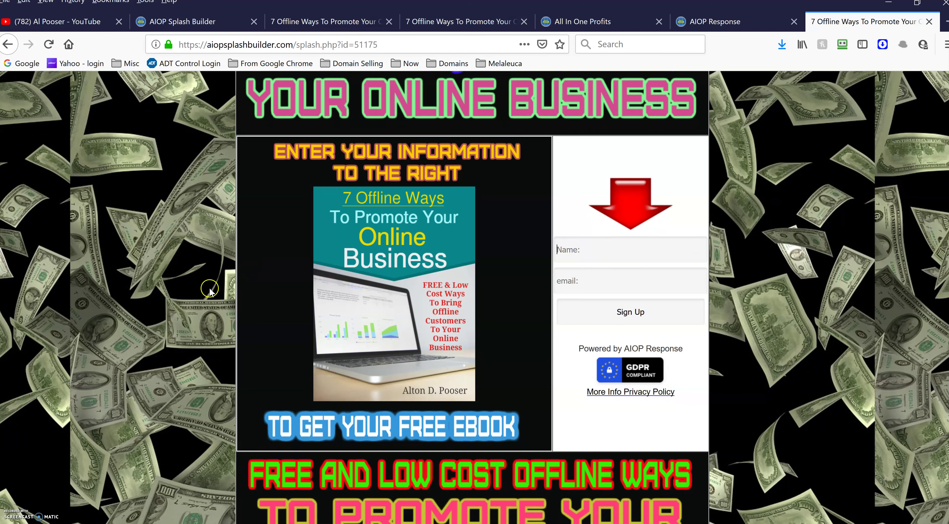
{"action": "scroll", "coordinate": [258, 257], "scroll_direction": "down", "scroll_amount": 2}
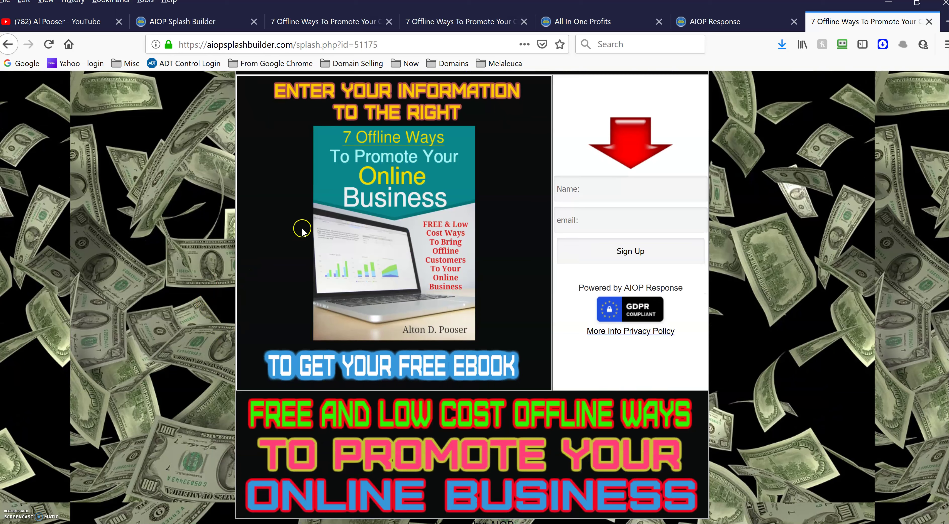
Close the two older "7 Offline Ways To Promote Your Online Business" browser tabs beside the AIOP Splash Builder tab.
{"action": "left_click", "coordinate": [213, 20]}
{"action": "left_click", "coordinate": [333, 15]}
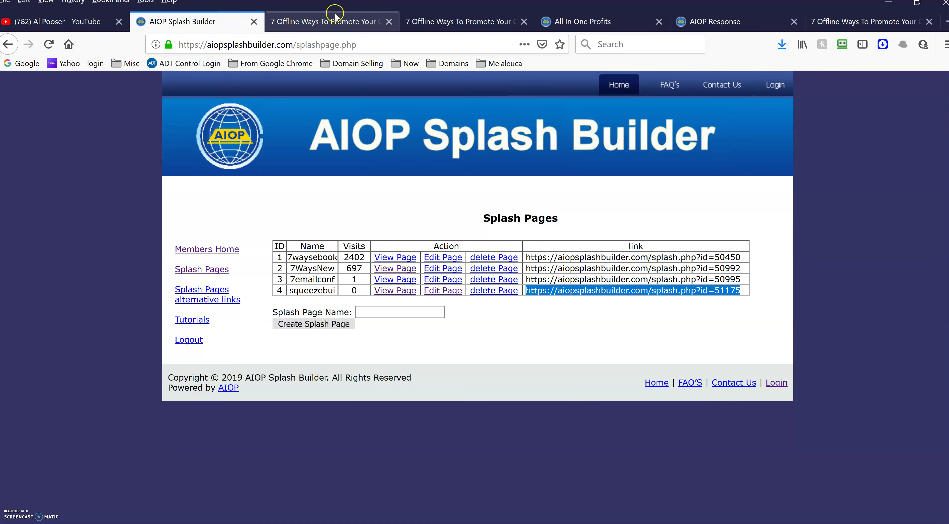
{"action": "left_click", "coordinate": [388, 21]}
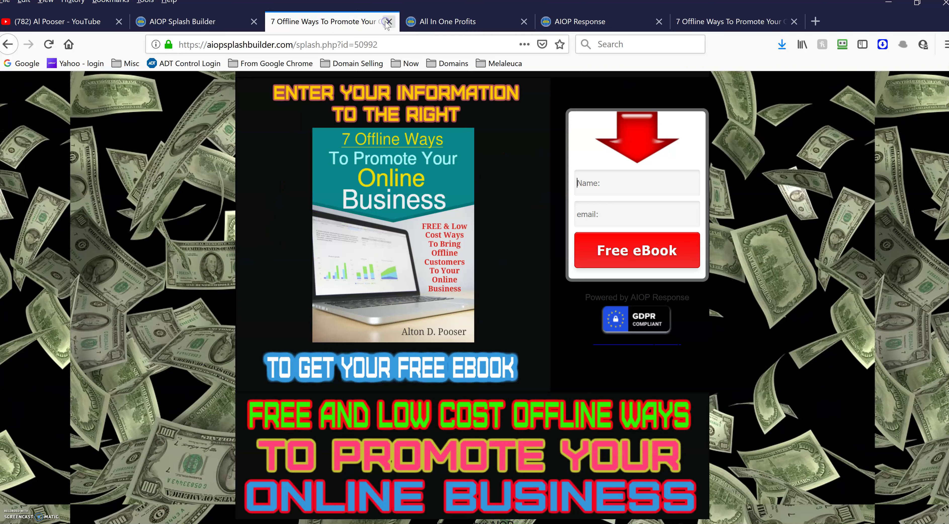
{"action": "left_click", "coordinate": [388, 22]}
Open the squeezebui splash page settings, set the show border option to NO and update the settings.
{"action": "left_click", "coordinate": [192, 21]}
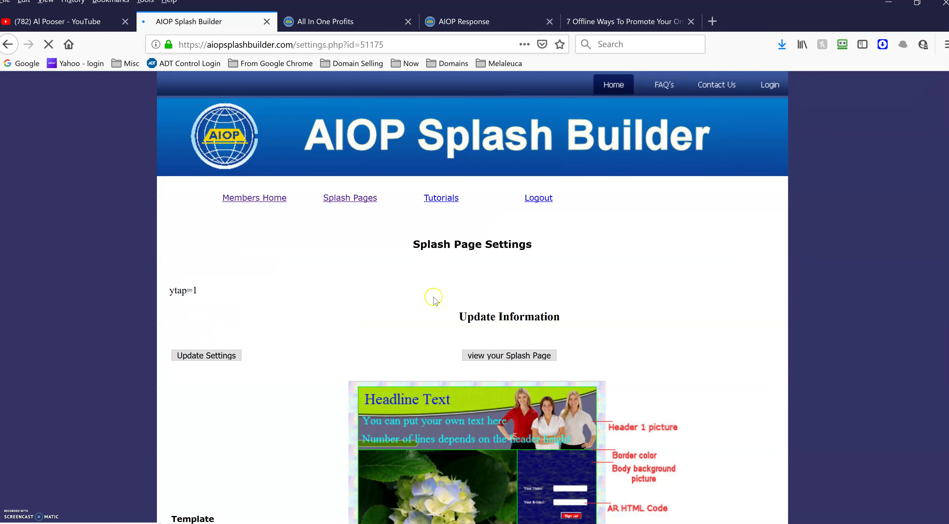
{"action": "scroll", "coordinate": [297, 258], "scroll_direction": "down", "scroll_amount": 10}
{"action": "scroll", "coordinate": [293, 268], "scroll_direction": "down", "scroll_amount": 9}
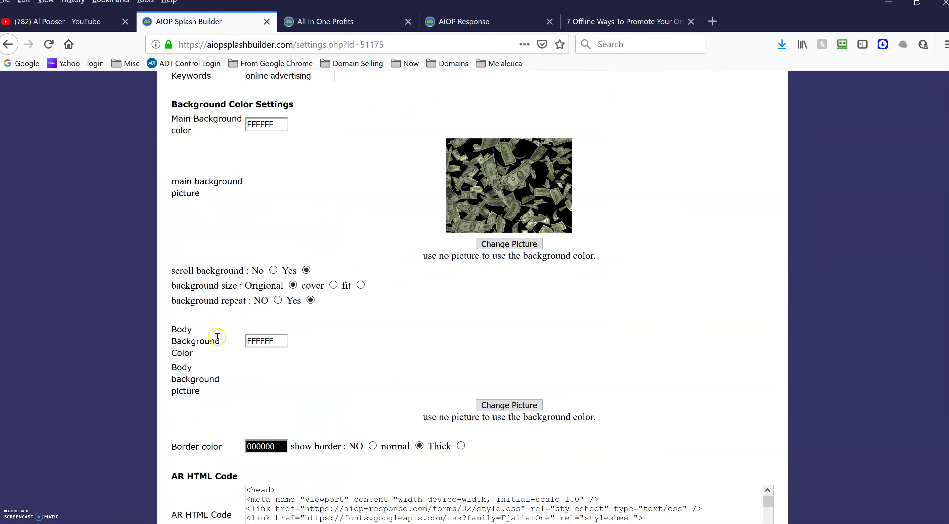
{"action": "scroll", "coordinate": [238, 223], "scroll_direction": "down", "scroll_amount": 4}
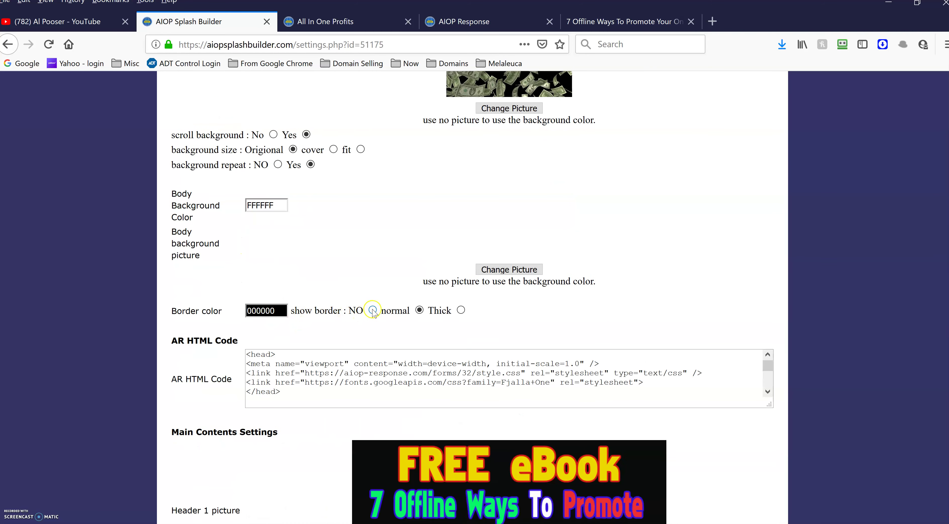
{"action": "scroll", "coordinate": [307, 265], "scroll_direction": "up", "scroll_amount": 20}
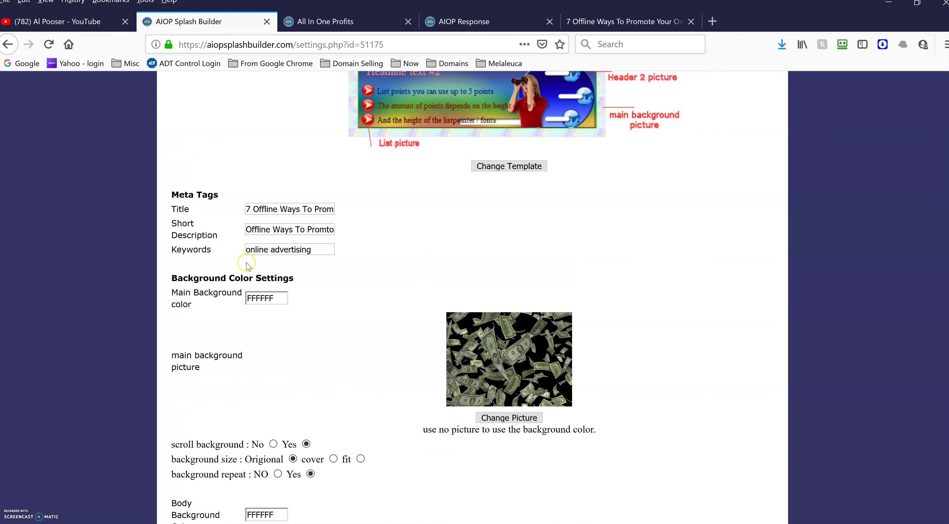
{"action": "left_click", "coordinate": [193, 291]}
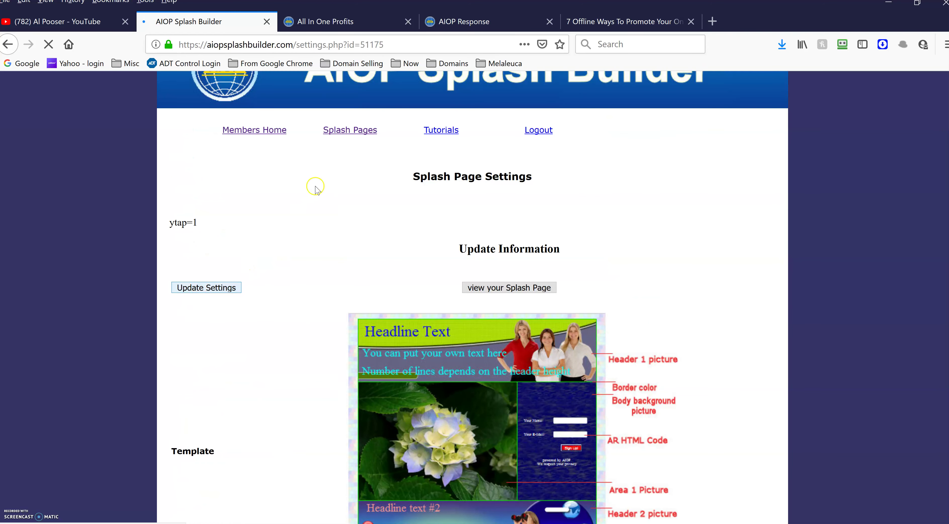
Return to the splash page list, copy the squeezebui link again and open it in a new browser tab.
{"action": "scroll", "coordinate": [354, 215], "scroll_direction": "up", "scroll_amount": 6}
{"action": "scroll", "coordinate": [355, 215], "scroll_direction": "up", "scroll_amount": 20}
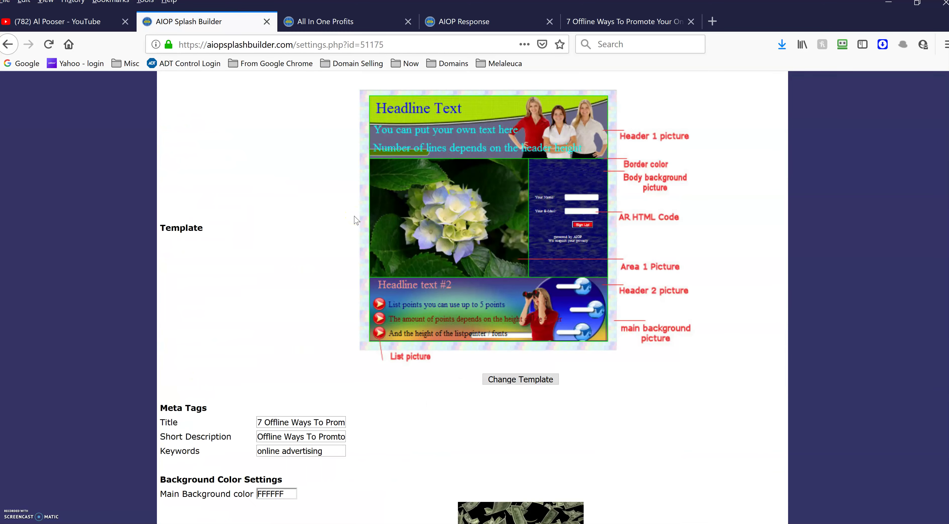
{"action": "scroll", "coordinate": [356, 220], "scroll_direction": "up", "scroll_amount": 8}
{"action": "left_click", "coordinate": [353, 203]}
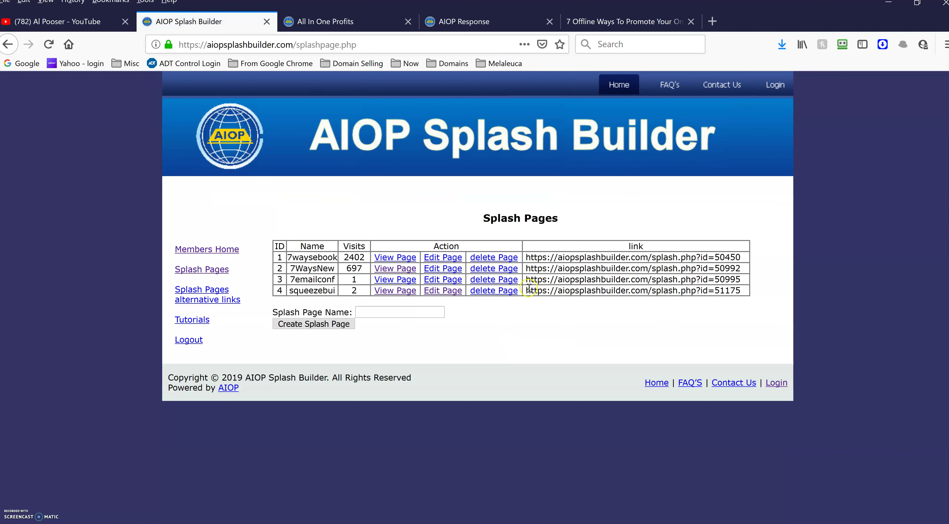
{"action": "left_click_drag", "start_coordinate": [527, 291], "coordinate": [741, 295]}
{"action": "key", "text": "ctrl+c"}
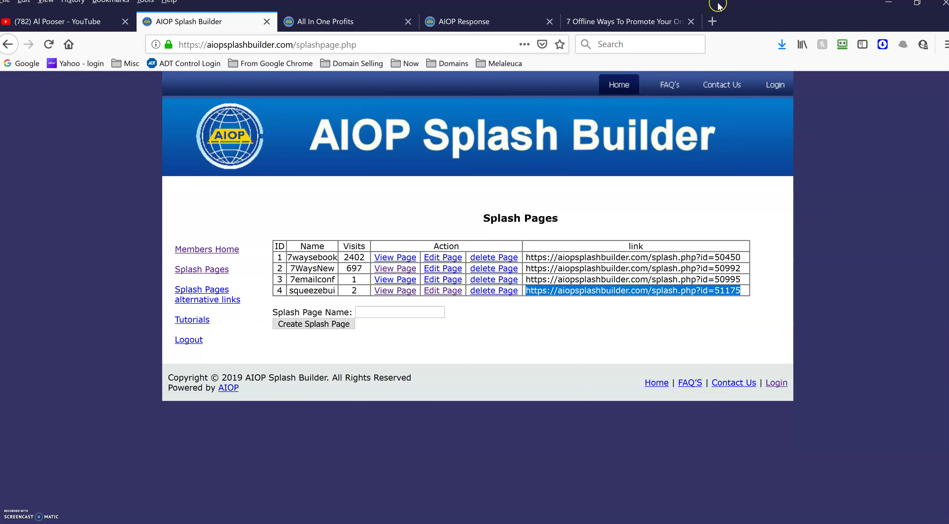
{"action": "left_click", "coordinate": [712, 20]}
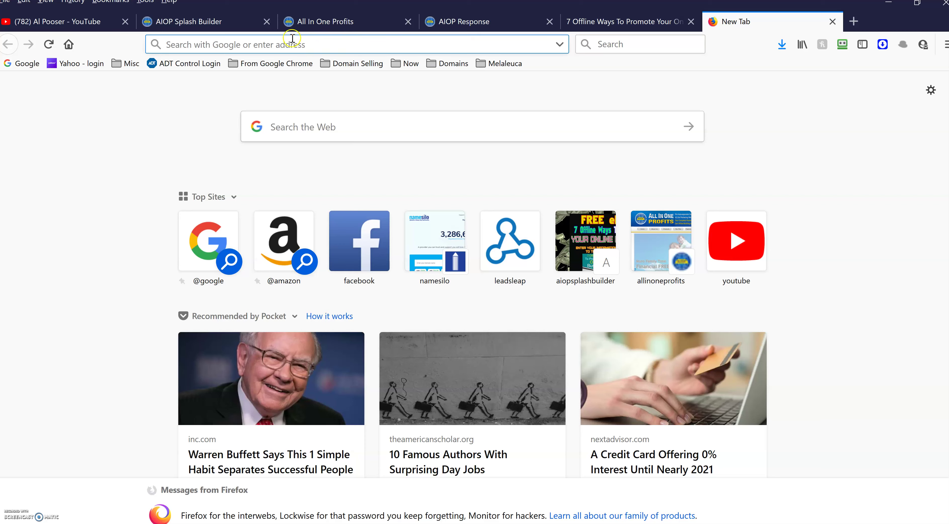
{"action": "right_click", "coordinate": [297, 40]}
{"action": "left_click", "coordinate": [334, 95]}
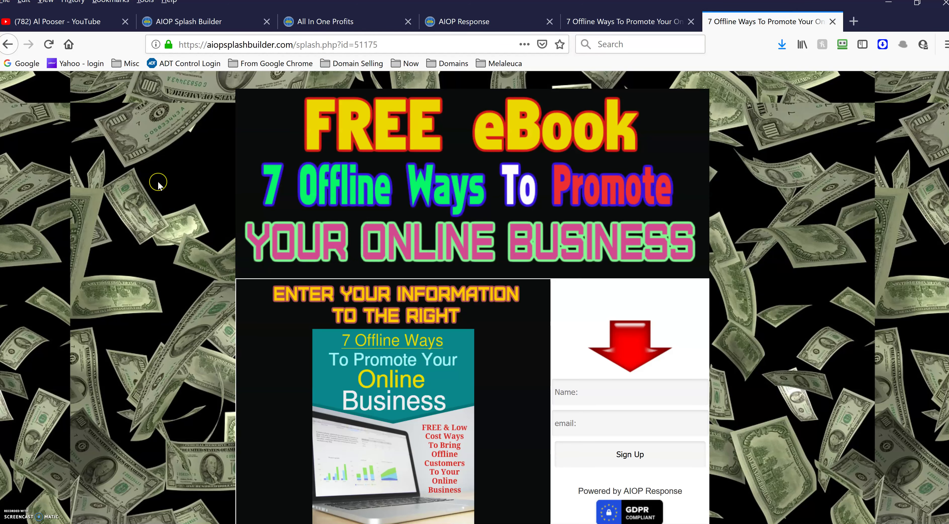
Examine the updated splash page from top to bottom, checking the borders, header pictures, Area 1 picture and opt-in form.
{"action": "scroll", "coordinate": [160, 181], "scroll_direction": "down", "scroll_amount": 3}
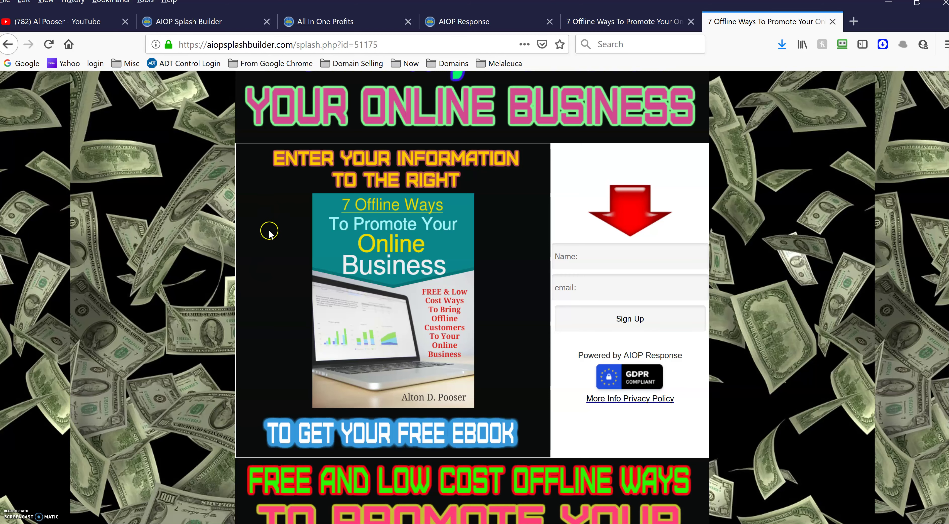
{"action": "scroll", "coordinate": [177, 279], "scroll_direction": "down", "scroll_amount": 2}
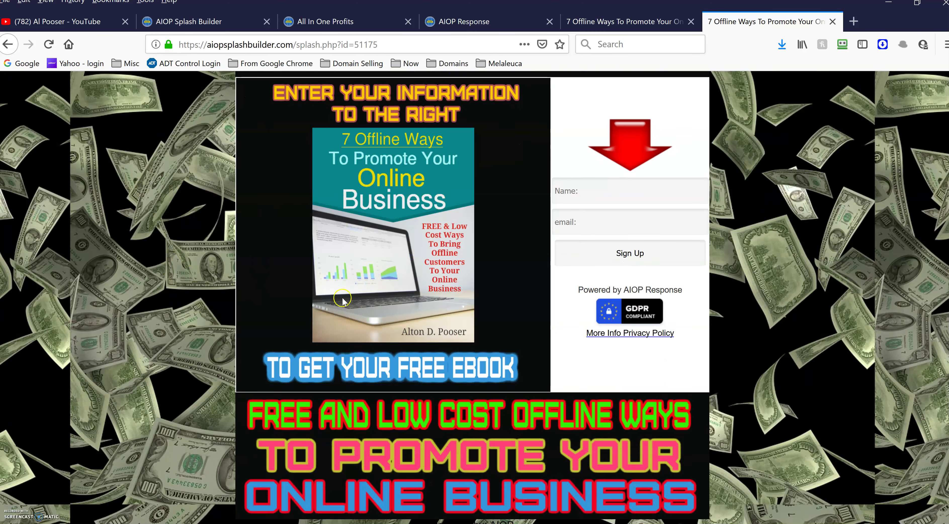
{"action": "scroll", "coordinate": [216, 312], "scroll_direction": "up", "scroll_amount": 1}
{"action": "scroll", "coordinate": [216, 312], "scroll_direction": "up", "scroll_amount": 5}
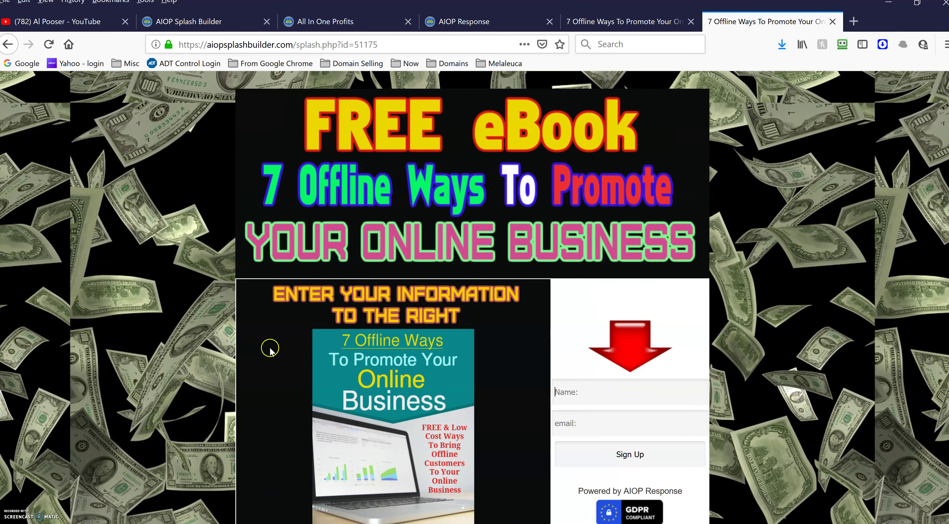
{"action": "scroll", "coordinate": [273, 333], "scroll_direction": "down", "scroll_amount": 6}
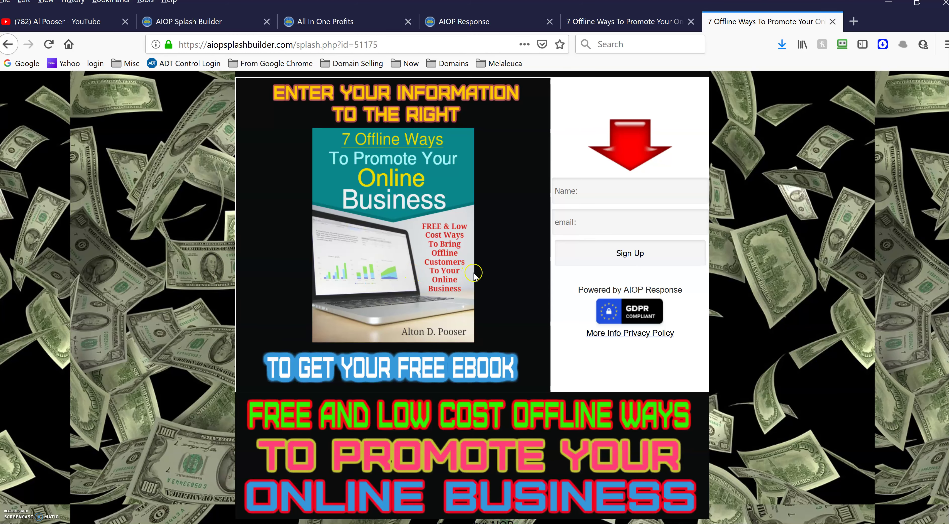
{"action": "scroll", "coordinate": [474, 273], "scroll_direction": "up", "scroll_amount": 3}
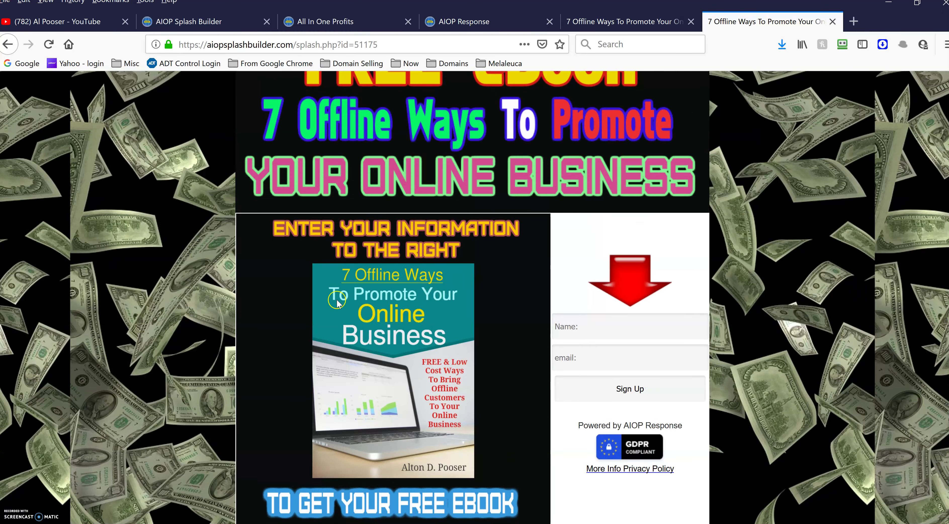
{"action": "scroll", "coordinate": [337, 302], "scroll_direction": "up", "scroll_amount": 2}
{"action": "scroll", "coordinate": [328, 308], "scroll_direction": "down", "scroll_amount": 3}
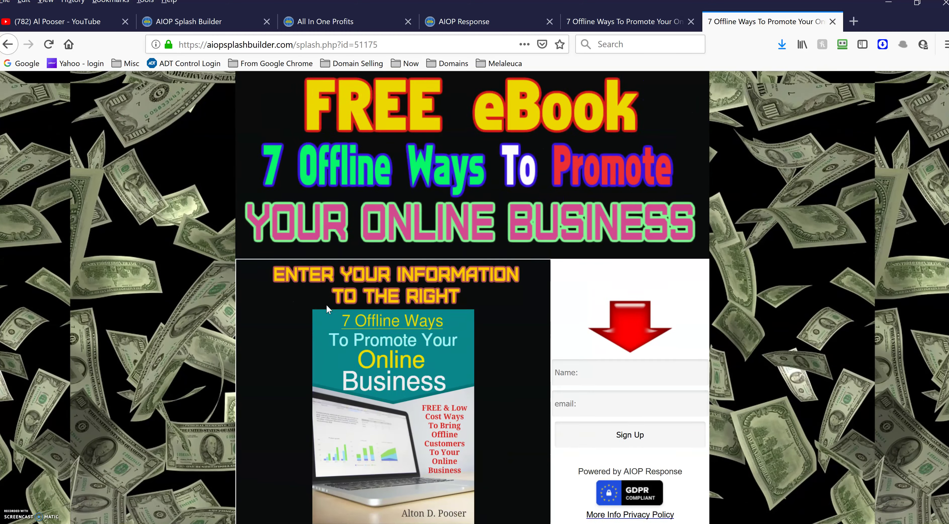